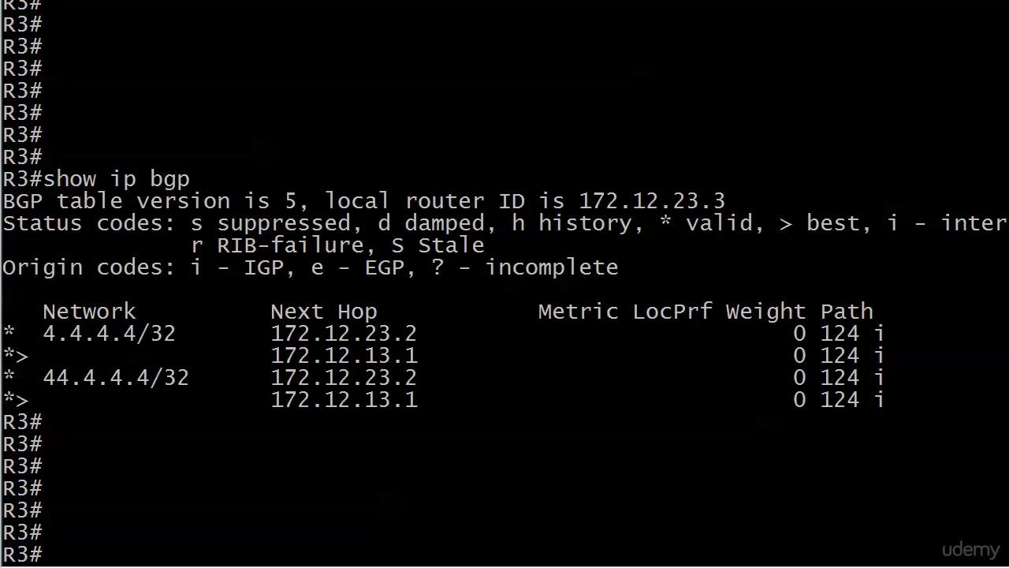
On R3, run 'show ip bgp 4.4.4.4' to list its two AS 124 paths.
text(show ip bgp 4.)
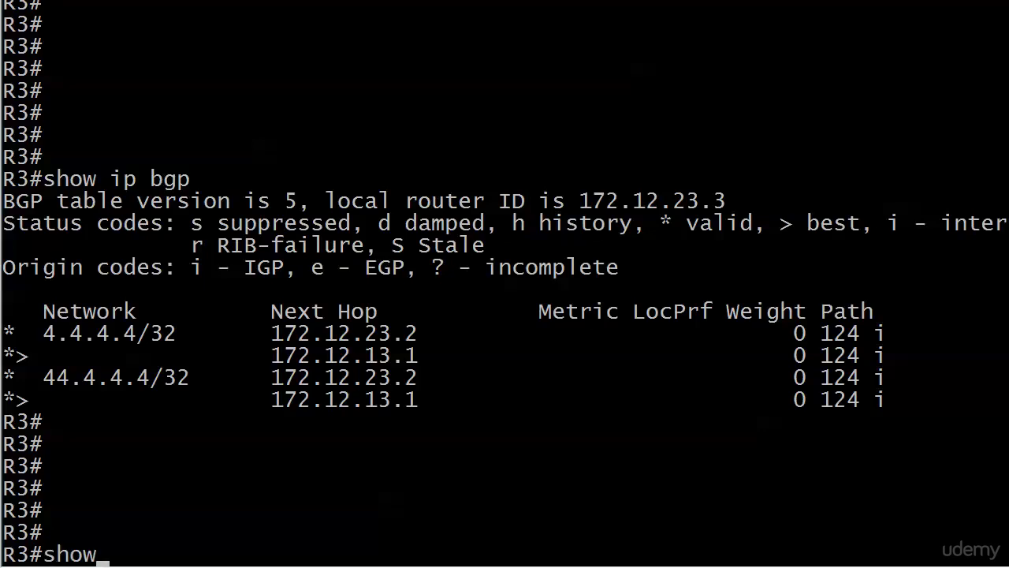
text(4.4.4)
key(Return)
key(Return)
key(Return)
Start the 'show ip bgp 44.4.4.4' query on R3, fixing the 'bpg' typo.
text(show ip bpg)
key(BackSpace)
key(BackSpace)
text(gp 44.4.4)
key(Return)
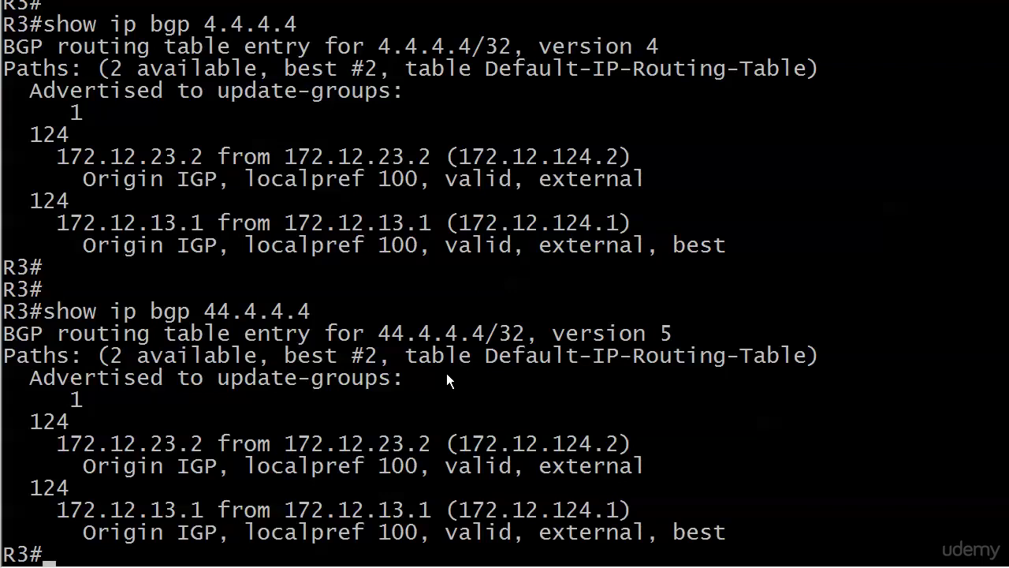
Switch from R3 back to the R1 console session and enter privileged mode.
key(ctrl+shift+6)
text(x1)
key(Return)
key(Return)
key(Return)
key(Return)
key(Return)
key(Return)
key(Return)
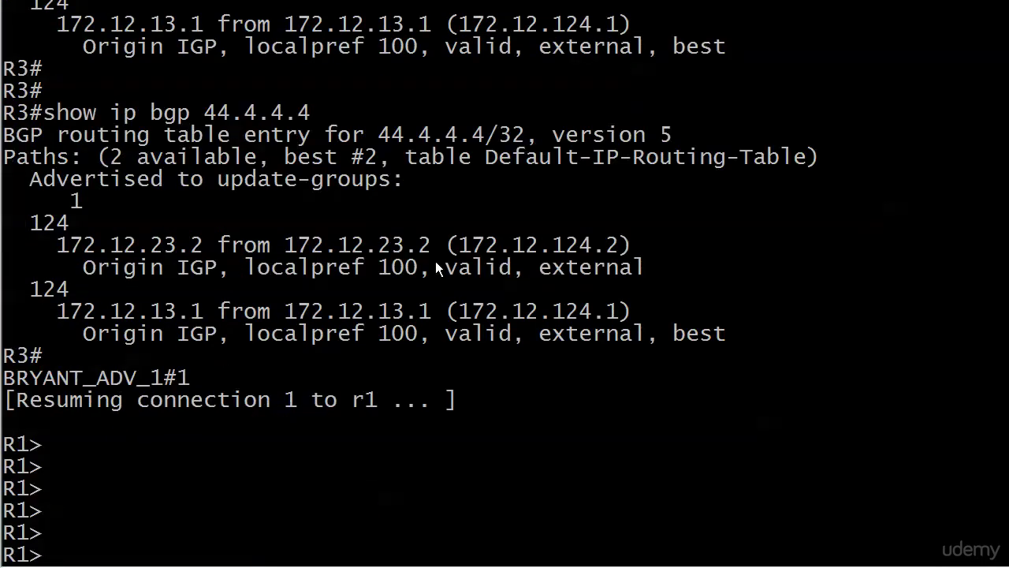
text(en)
key(Return)
key(Return)
key(Return)
key(Return)
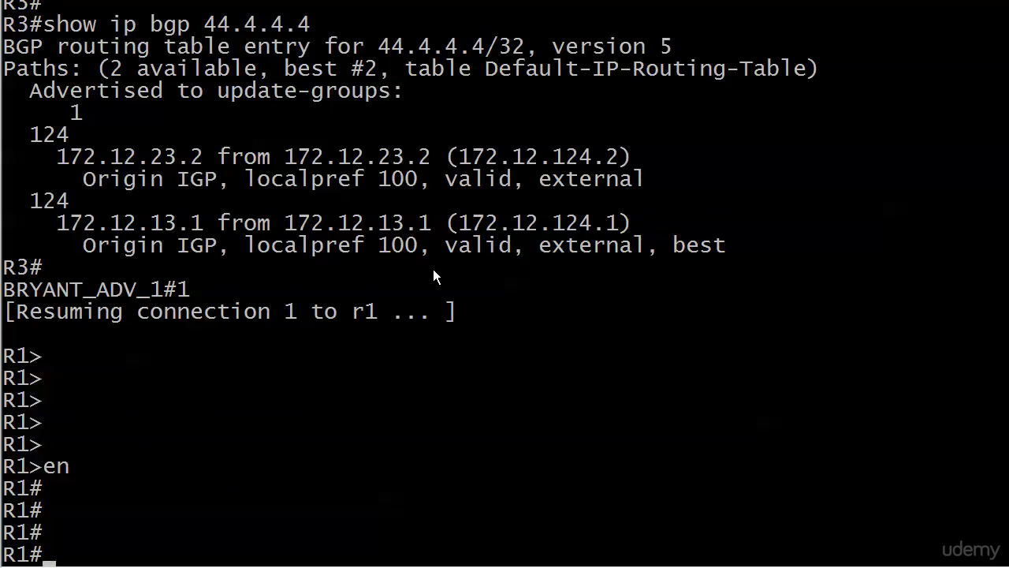
In global config on R1, add access-list 4 permit 4.4.4.4 and access-list 44 permit 44.4.4.4.
text(conf t)
key(Return)
text(access-list 4)
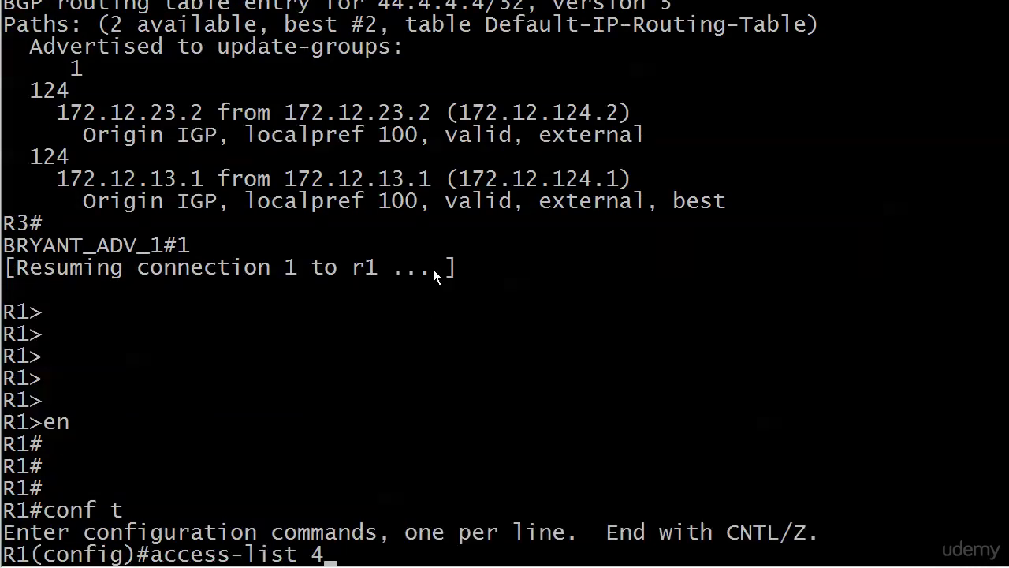
text( permit 4.4.4.4)
key(Return)
key(Return)
text(access-list 44 permit 44.4.4.4)
key(Return)
key(Return)
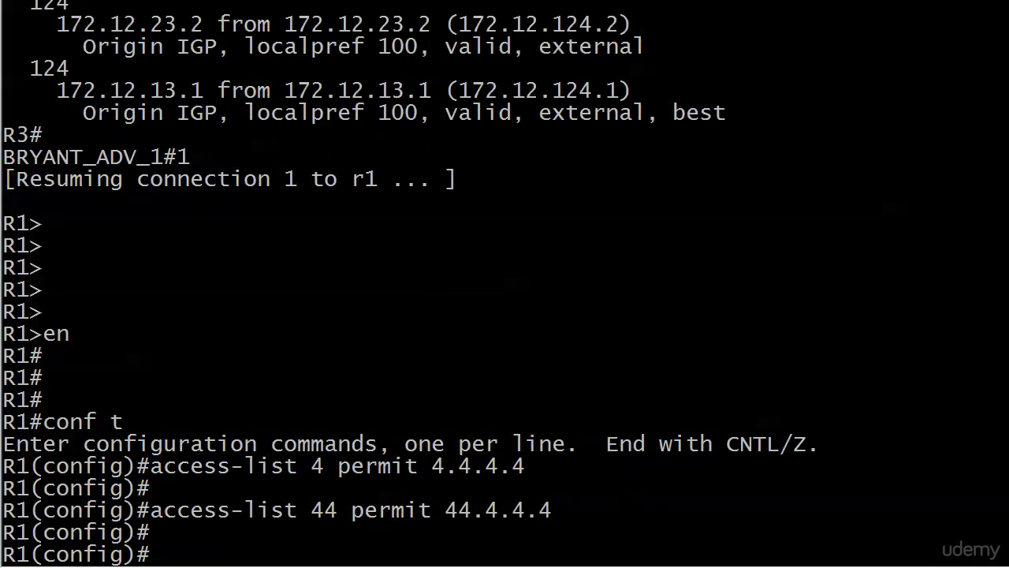
text(route-map ?)
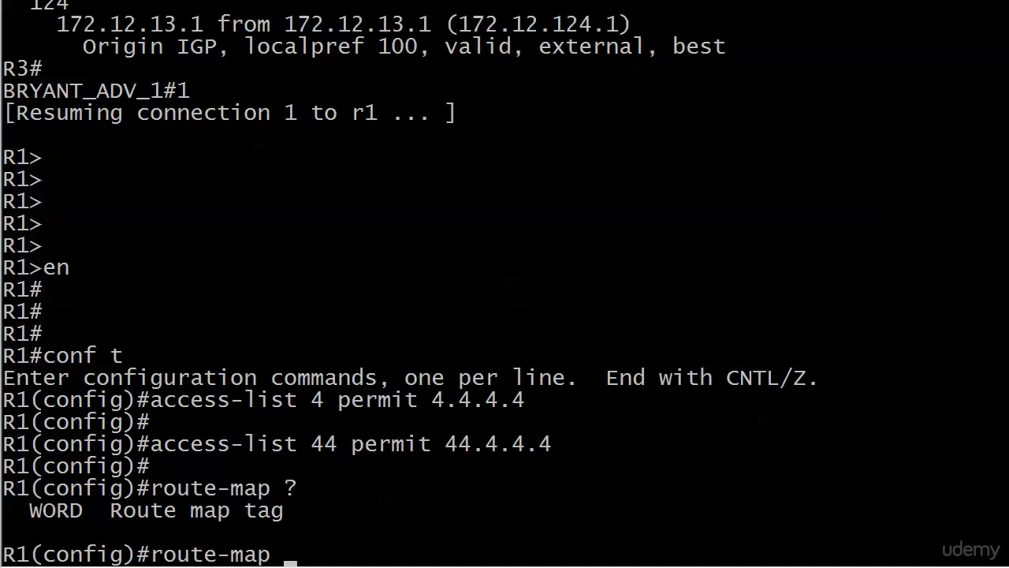
Create route-map SETMED permit 10 matching access list 4 and setting metric 100.
text(SETMED)
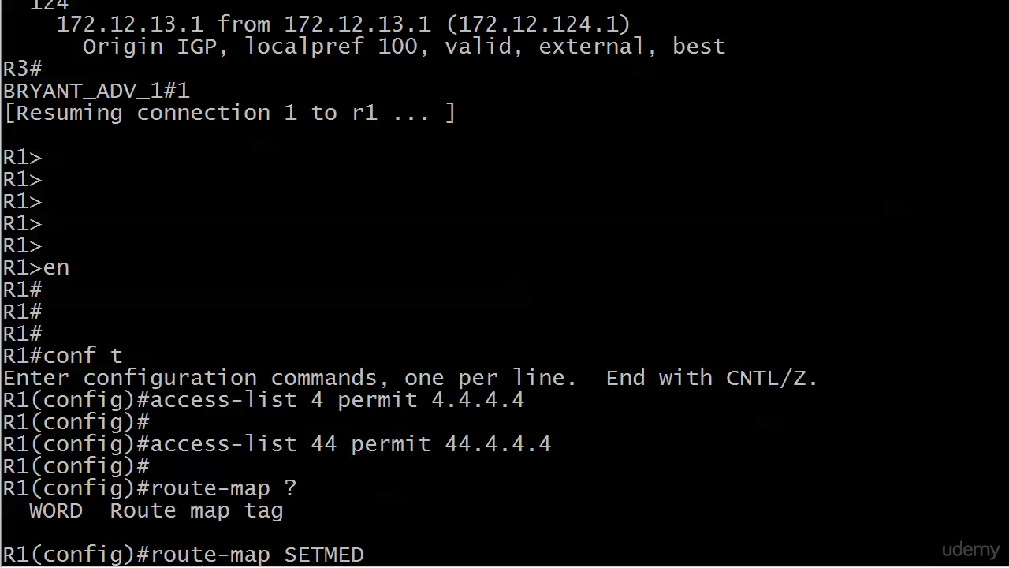
text( ?)
text(permit )
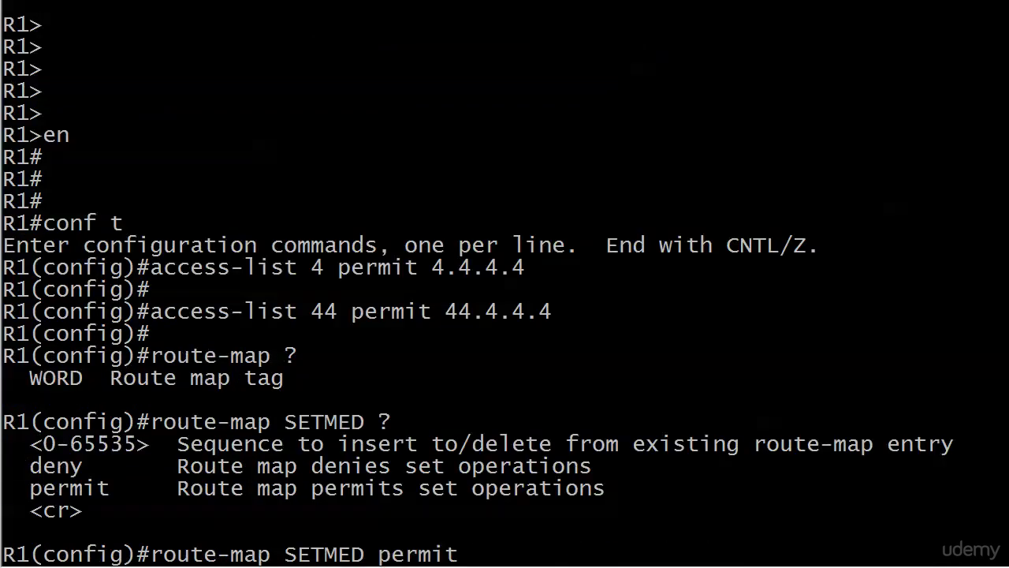
text(10)
key(Return)
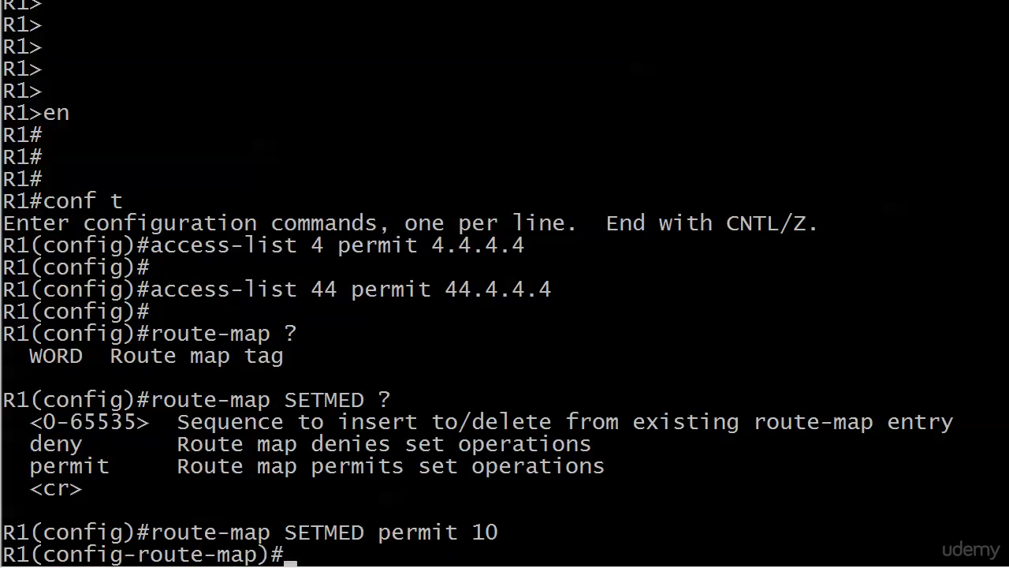
text(match ip a)
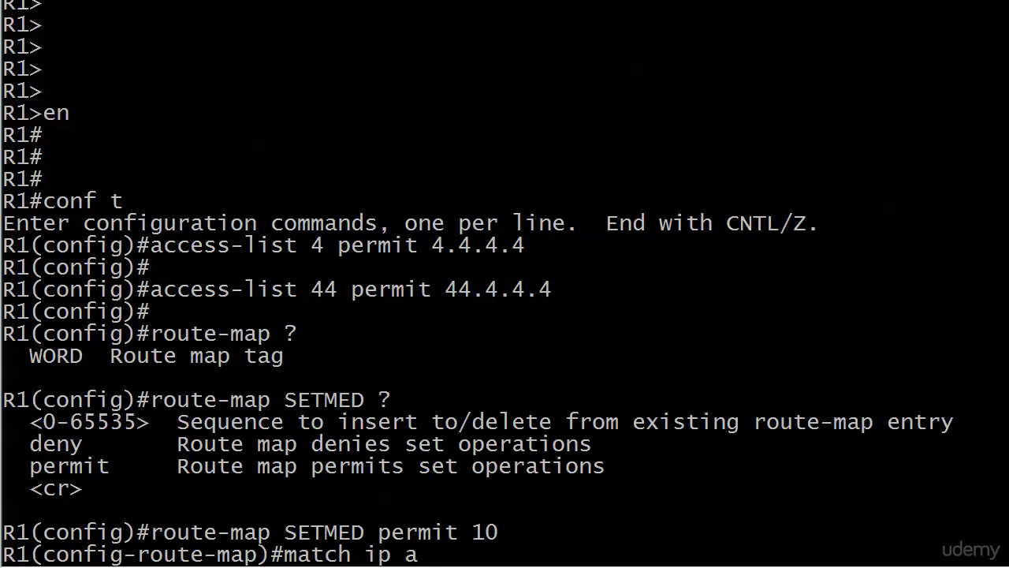
key(BackSpace)
text(address)
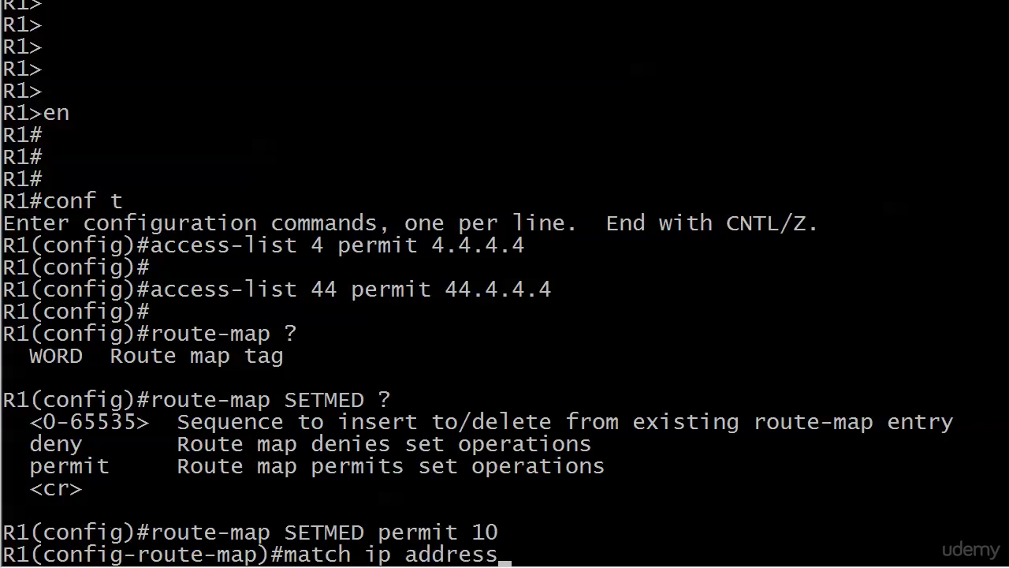
text( 4)
key(Return)
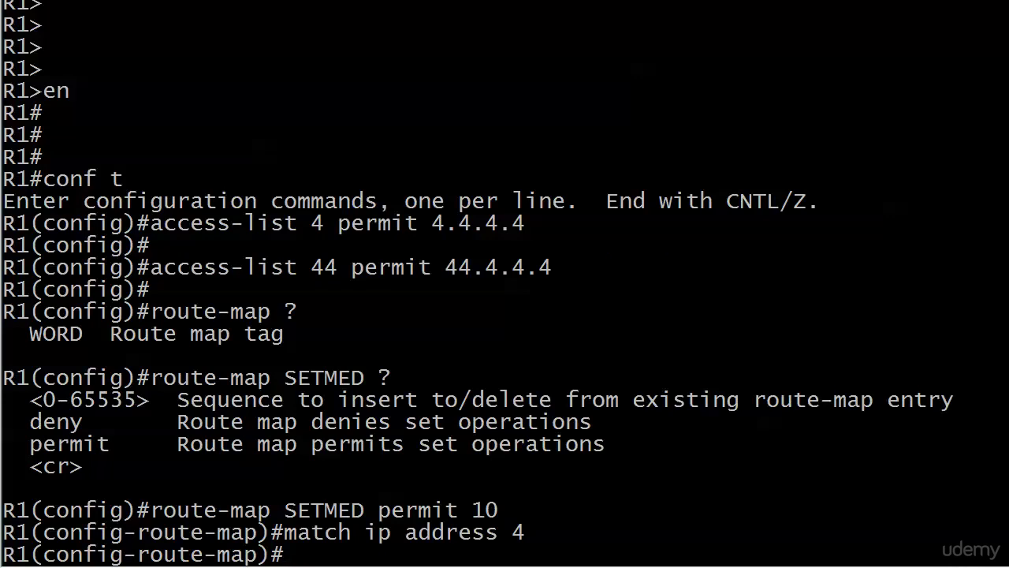
text(set ?)
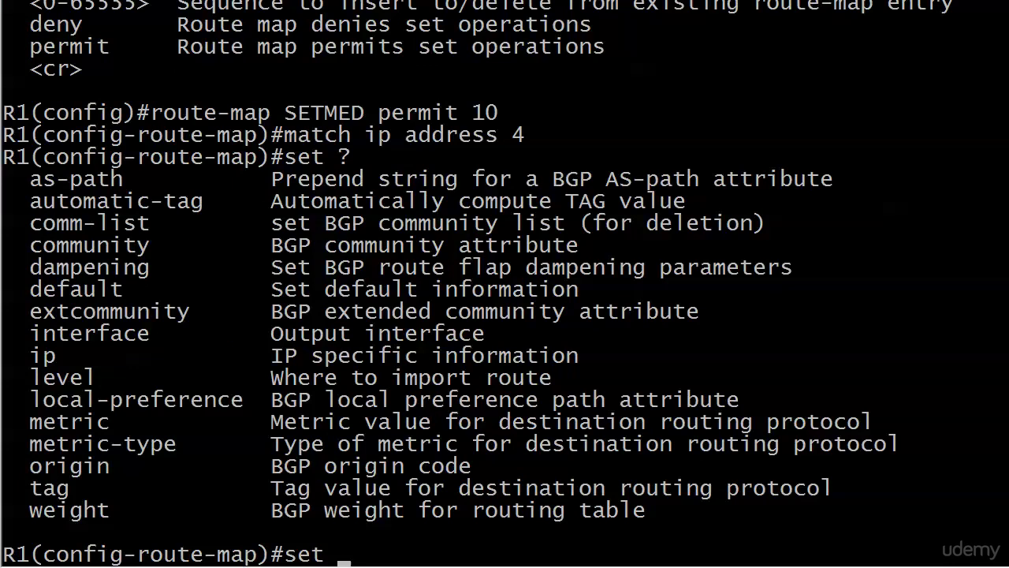
right_click(123, 348)
click(136, 354)
drag(25, 419, 897, 416)
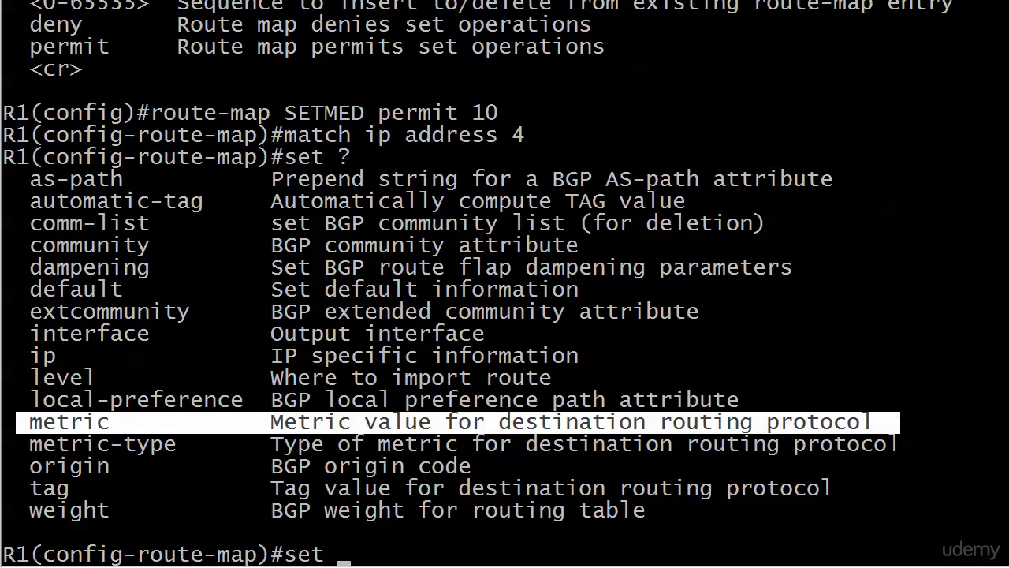
text(metric )
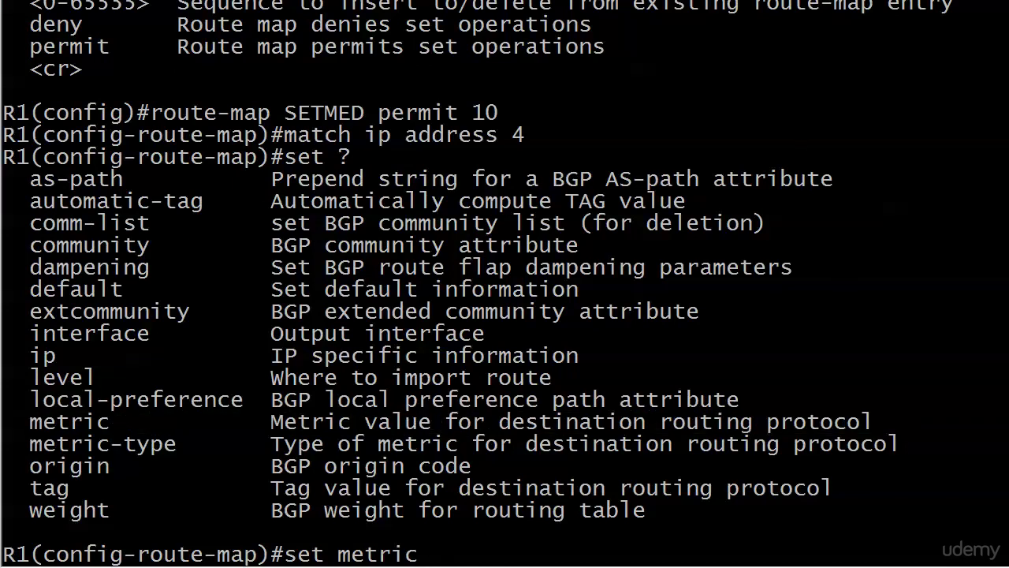
text(?)
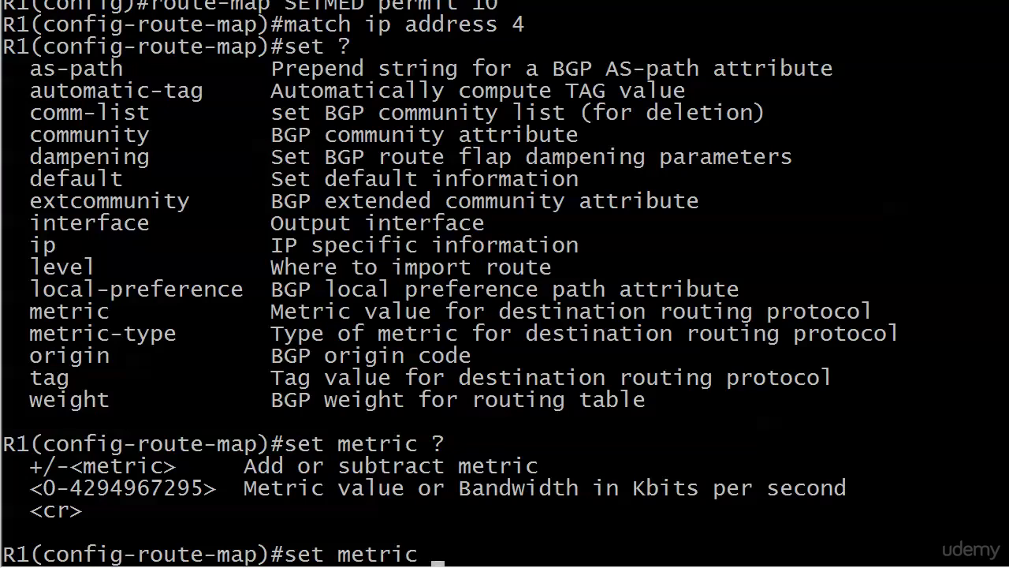
text(100)
key(Return)
key(Return)
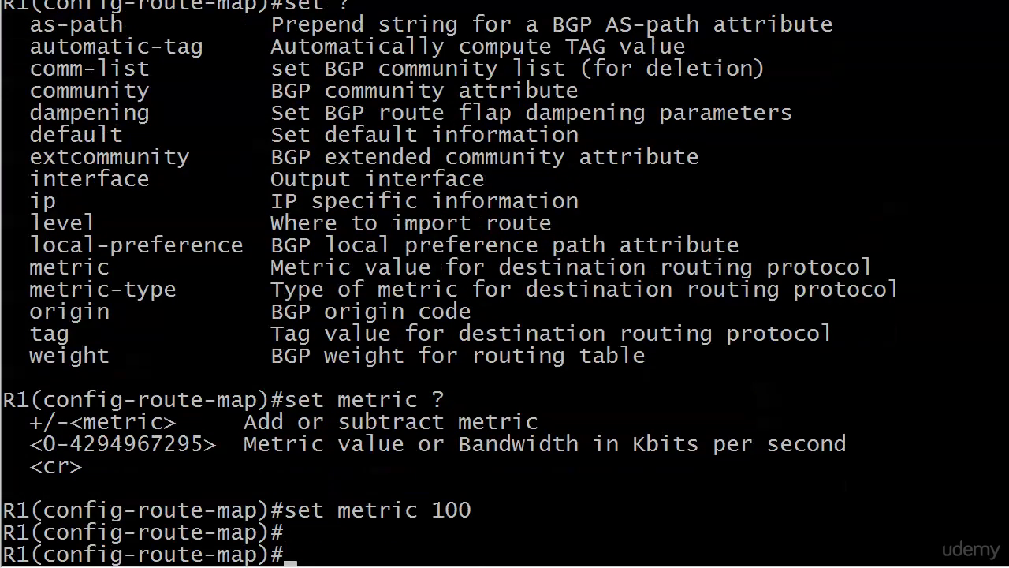
Add SETMED permit 20 matching access list 44 with set metric 200.
text(route-m)
text(ap SET)
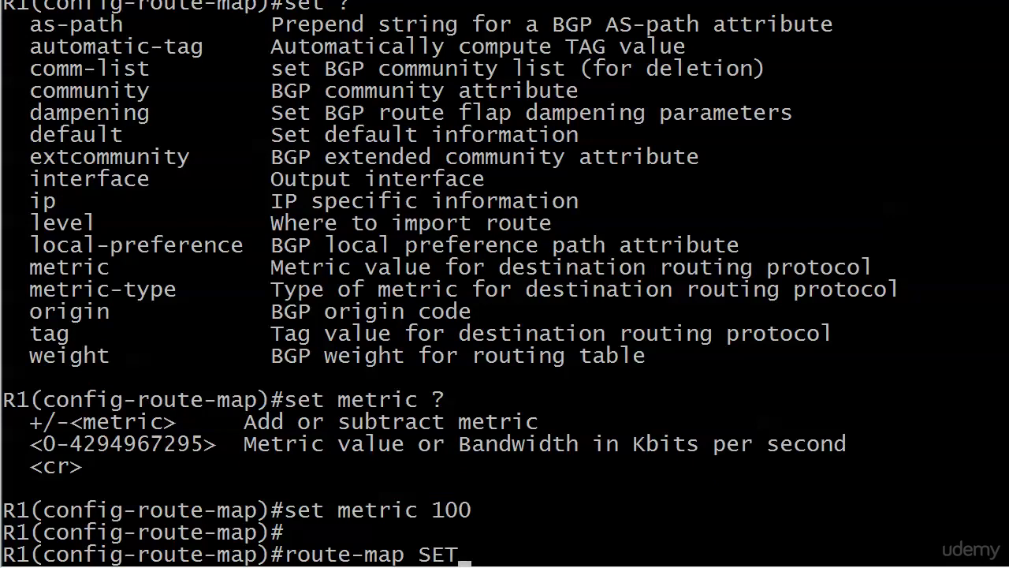
text(MED permit 20)
key(Return)
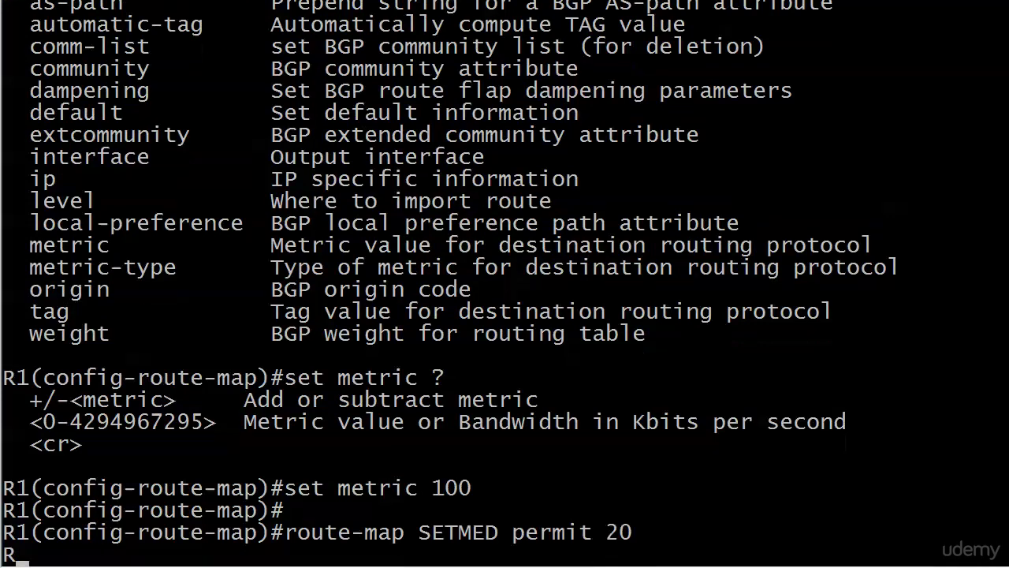
text(match ip add)
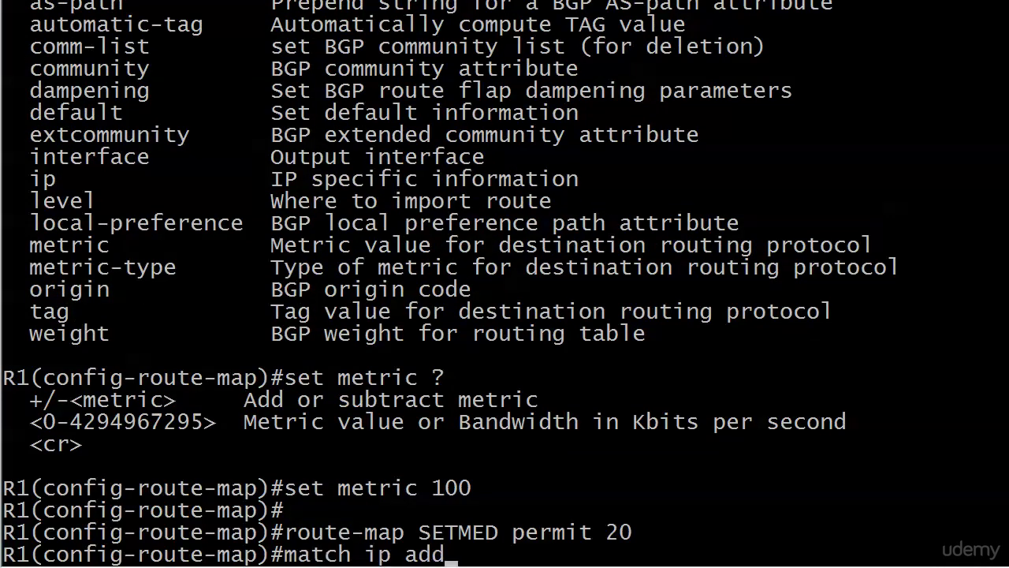
text(ress 44)
key(Return)
text(set m)
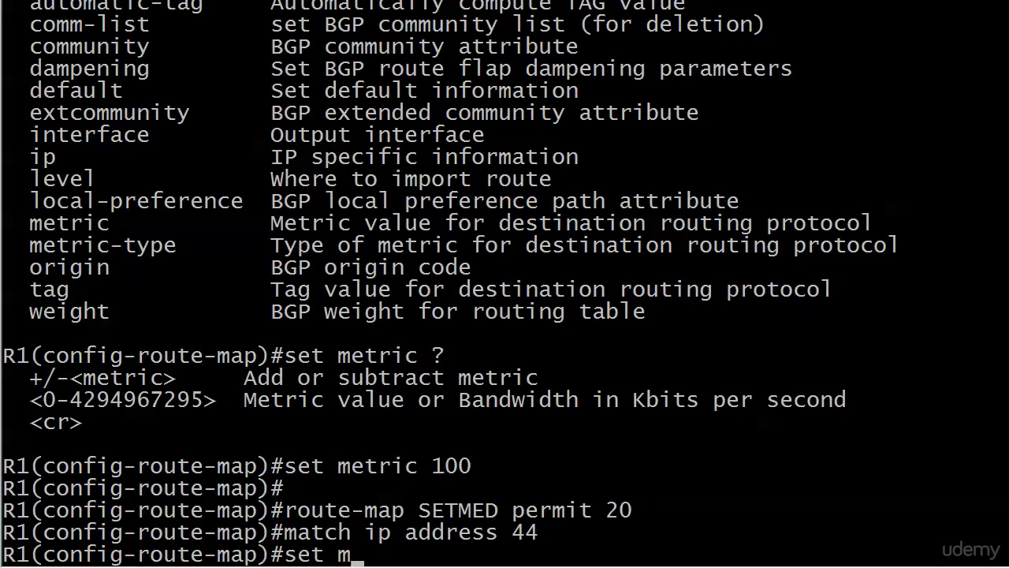
text(etric 200)
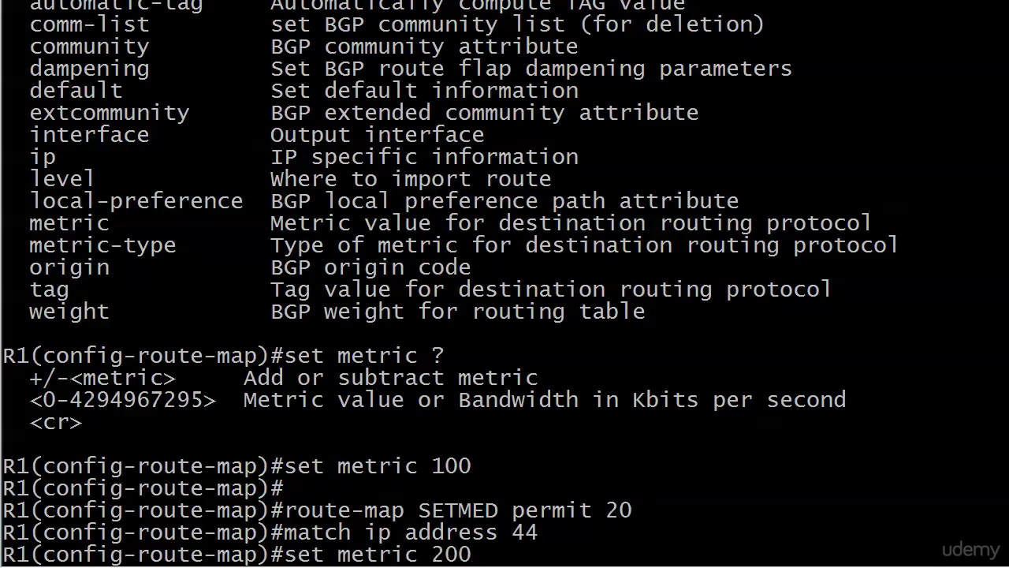
key(Return)
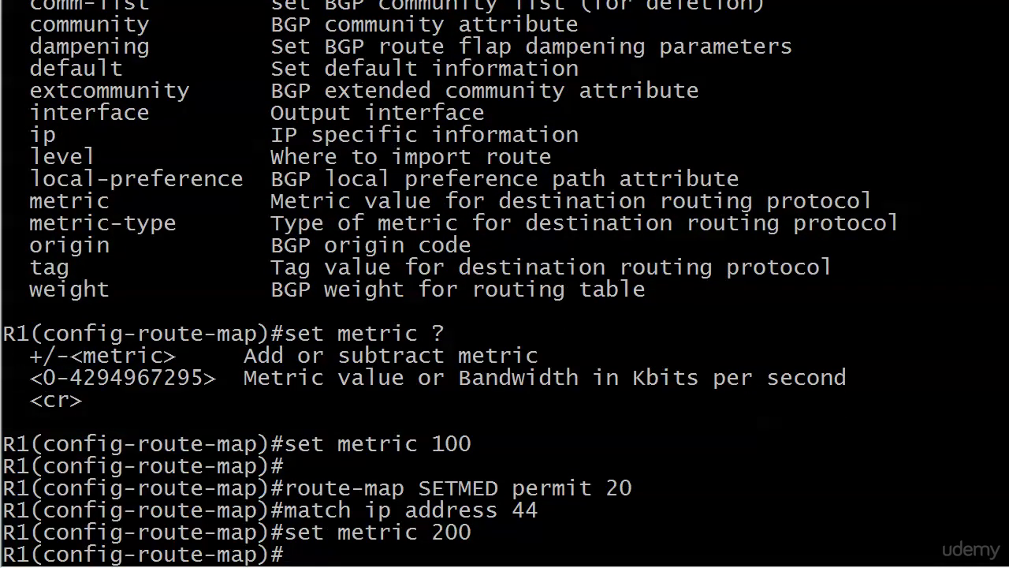
Save R1's configuration with wr and switch to the R2 console session.
key(ctrl+z)
text(wr)
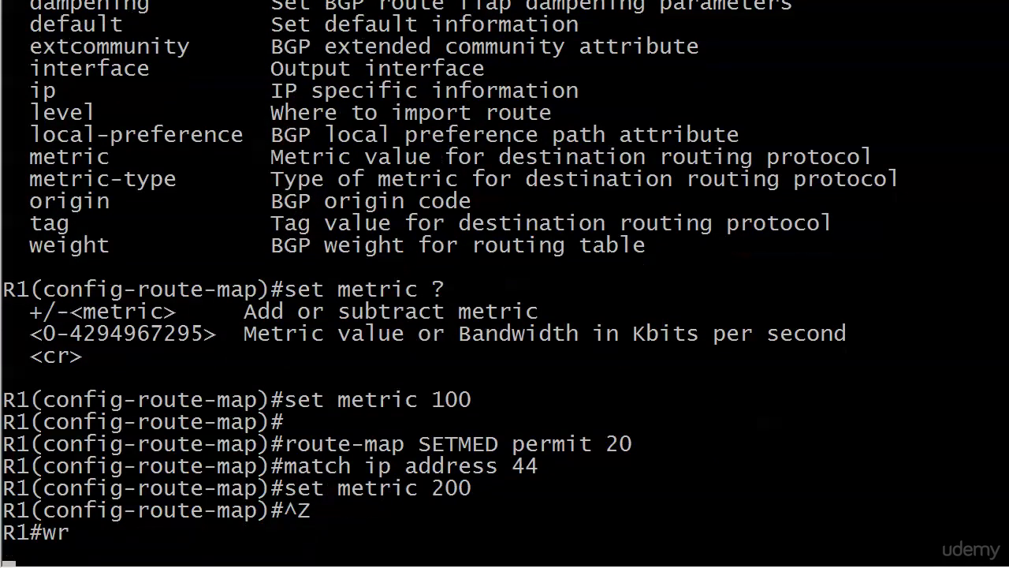
key(Return)
key(ctrl+shift+6)
text(x2)
key(Return)
key(Return)
key(Return)
key(Return)
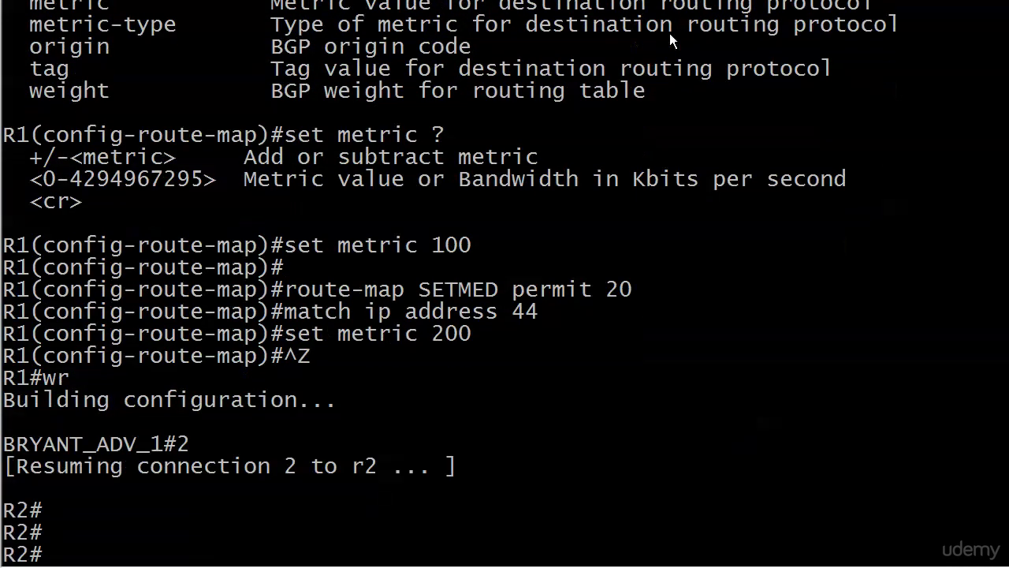
On R2, create access-list 4 permitting 4.4.4.4 and access-list 44 permitting 44.4.4.4.
text(conf t)
key(Return)
text(access)
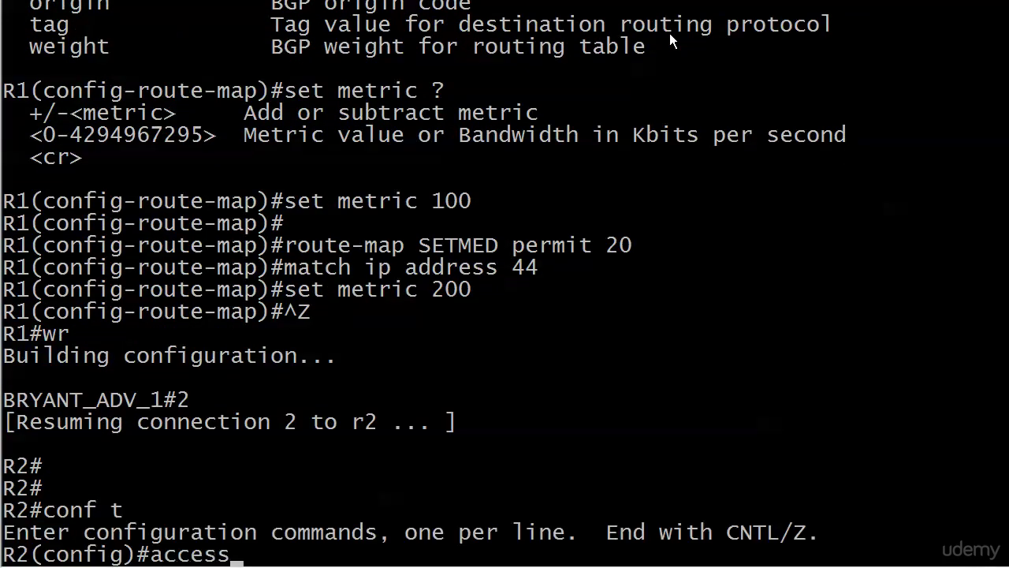
text(-list 1)
key(BackSpace)
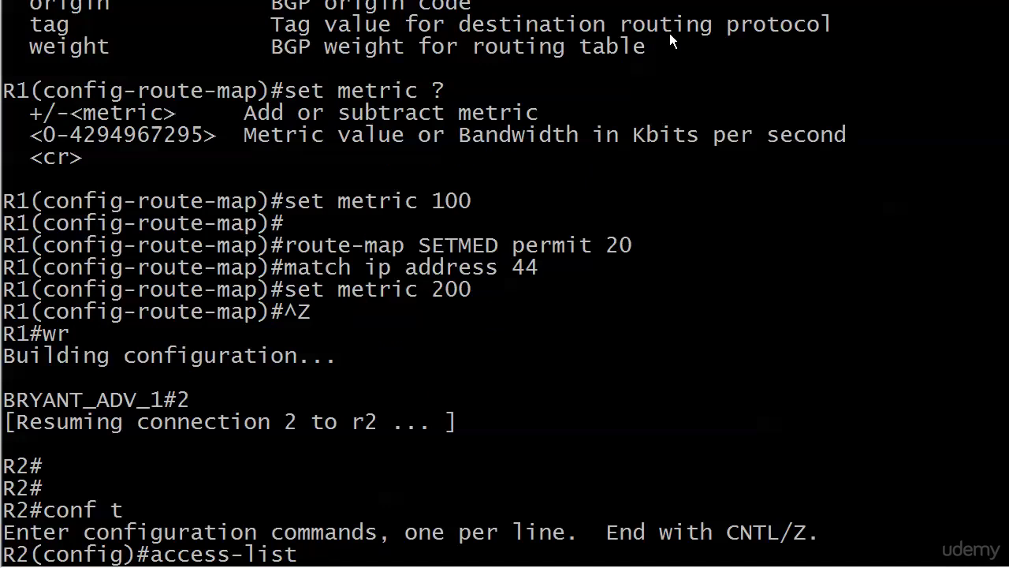
text(4 permit 4.4.)
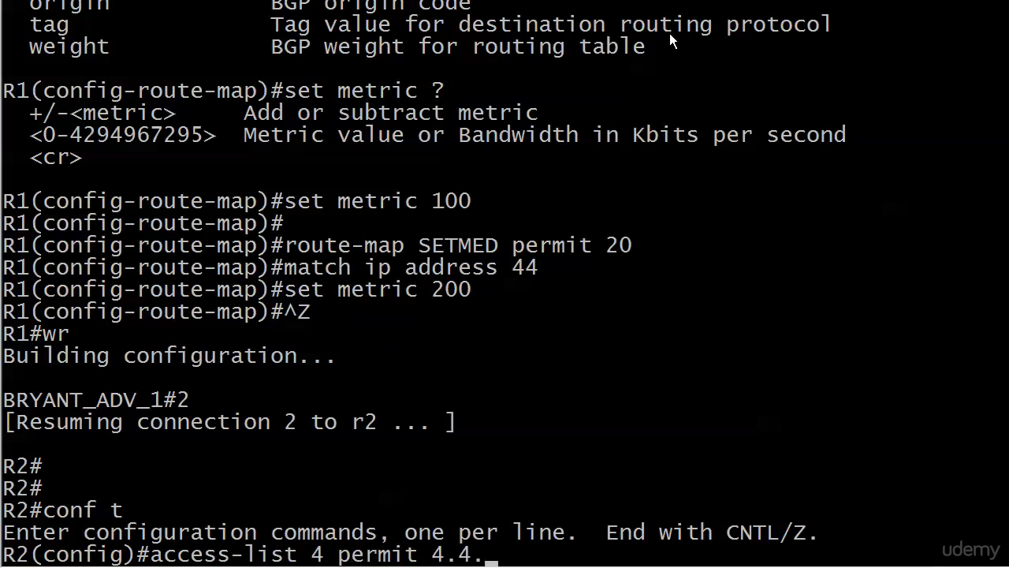
text(4.4)
key(Return)
key(Return)
text(acce)
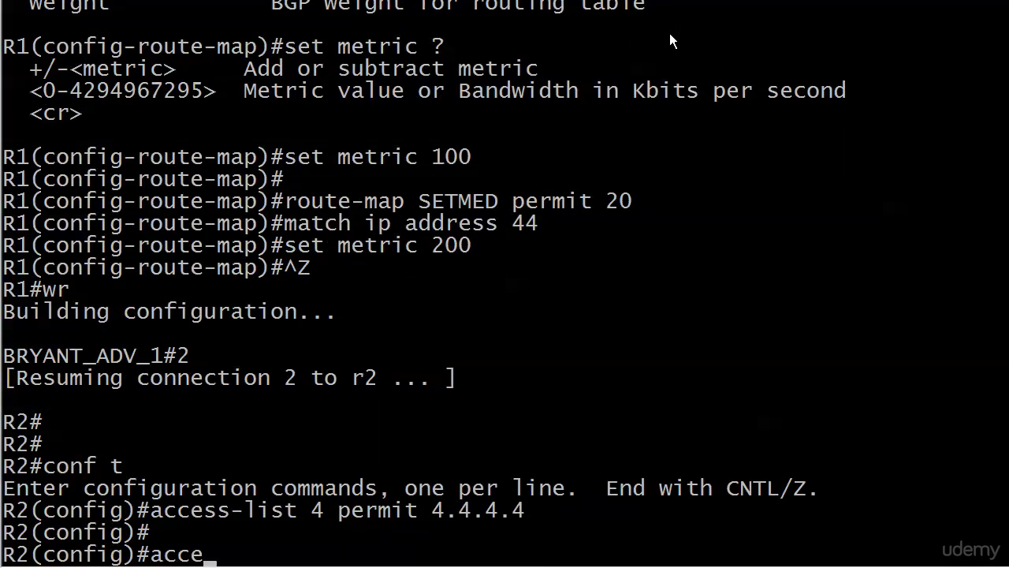
text(ss-list 44)
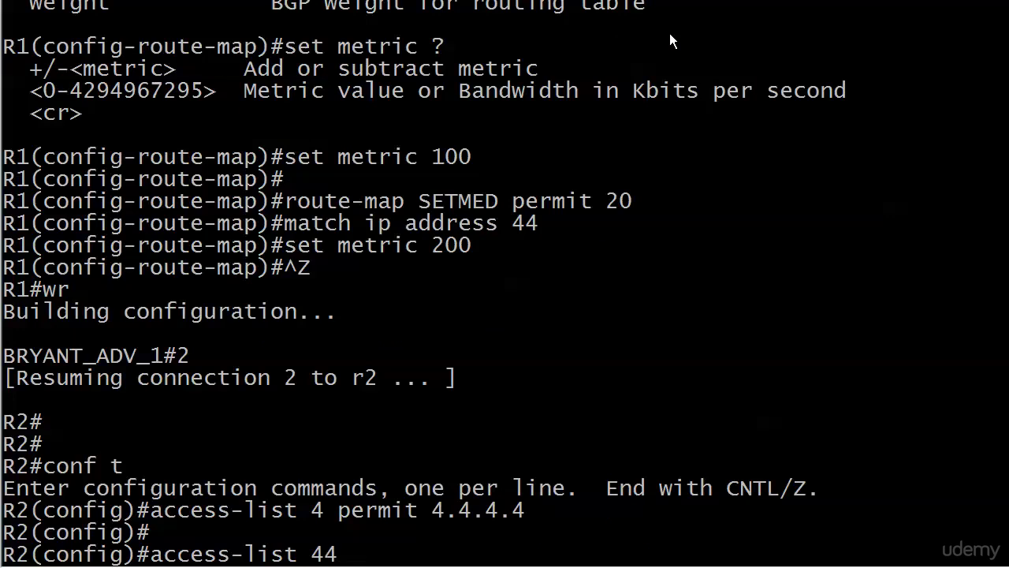
text( permit )
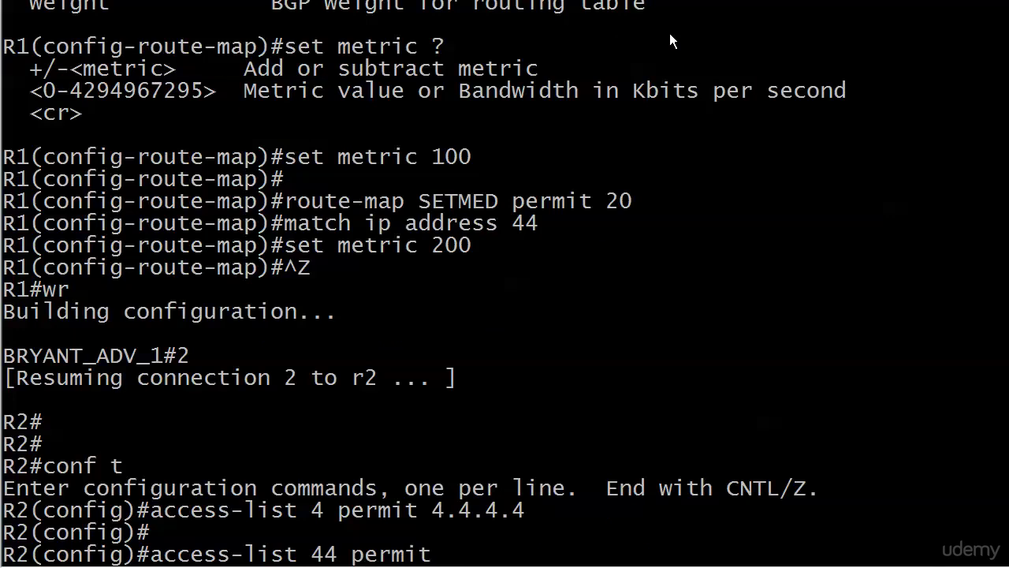
text(44.4.4.4)
key(Return)
Create R2's route-map SETMED permit 10 matching access list 4 with metric 200.
text(route-map )
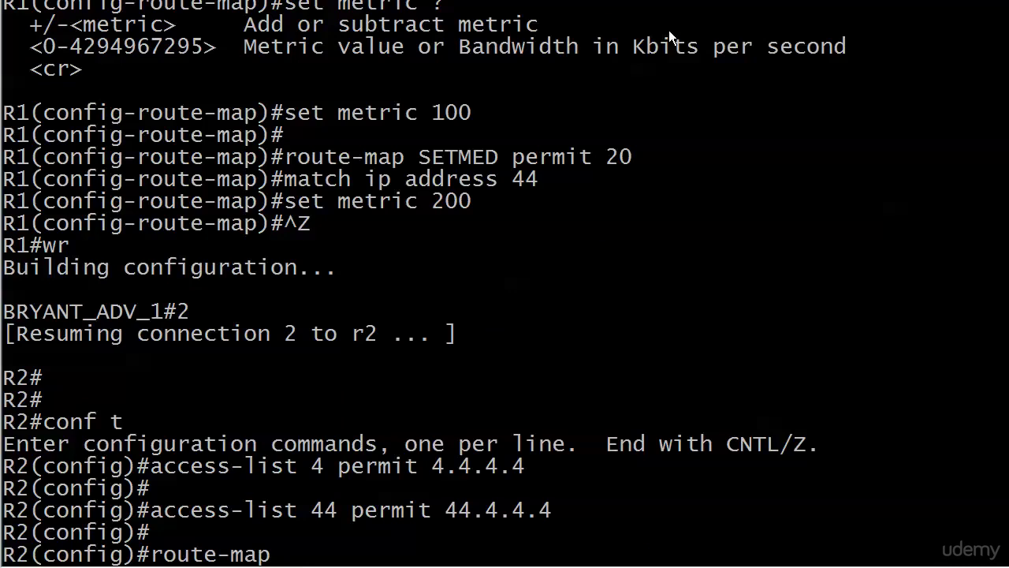
text(SETMED per)
key(BackSpace)
text(mit 10)
key(Return)
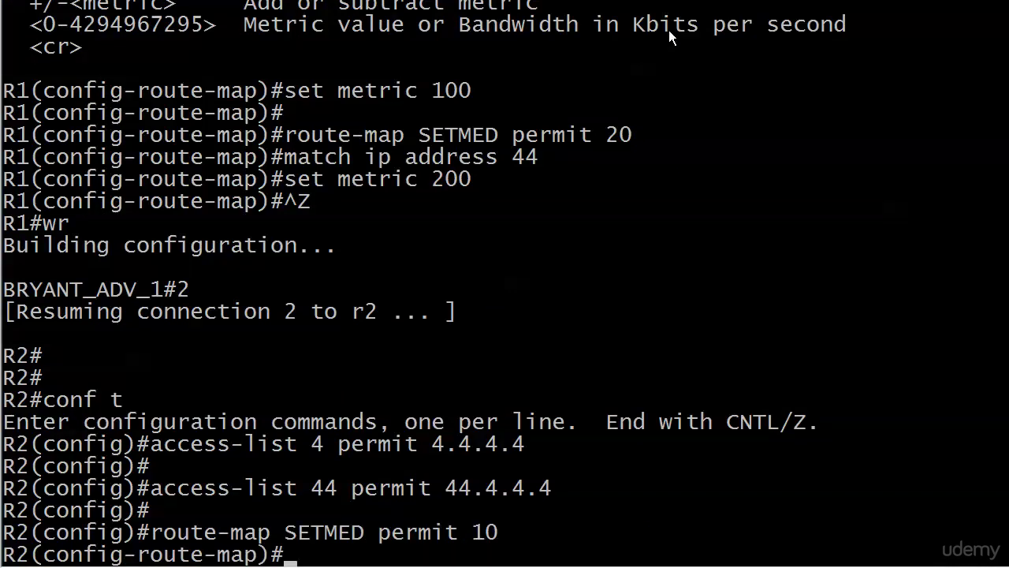
text(match ip add)
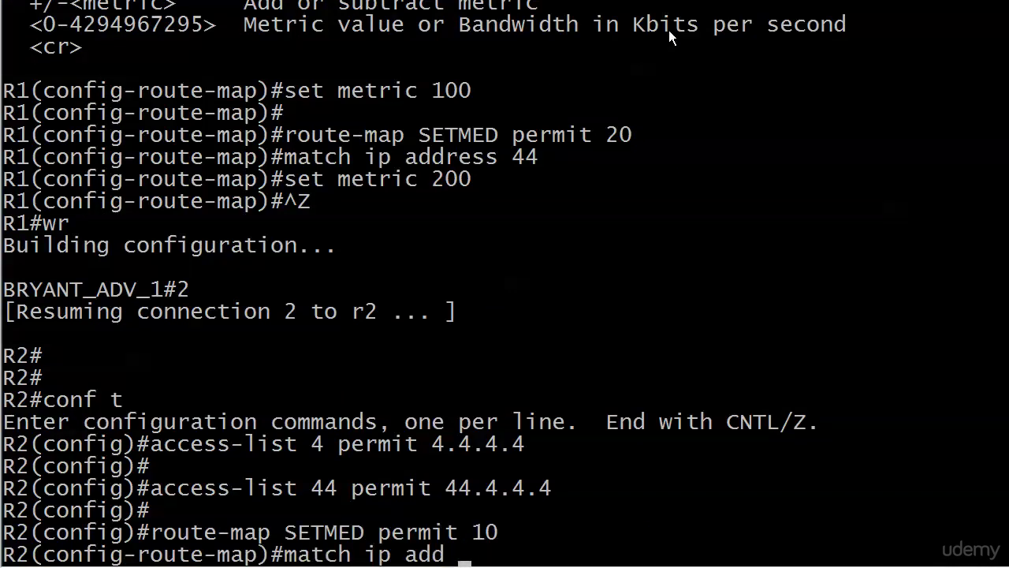
text( 4)
key(Return)
text(set me)
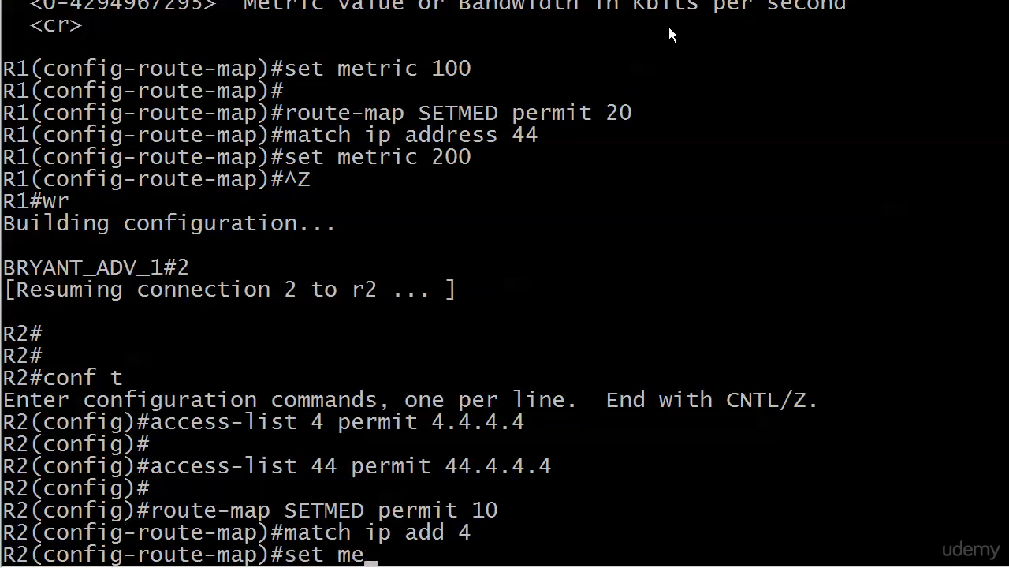
text(t 200)
key(Return)
key(Return)
Add SETMED permit 20 matching access list 44 with metric 100, then exit configuration mode.
text(route-ap SET)
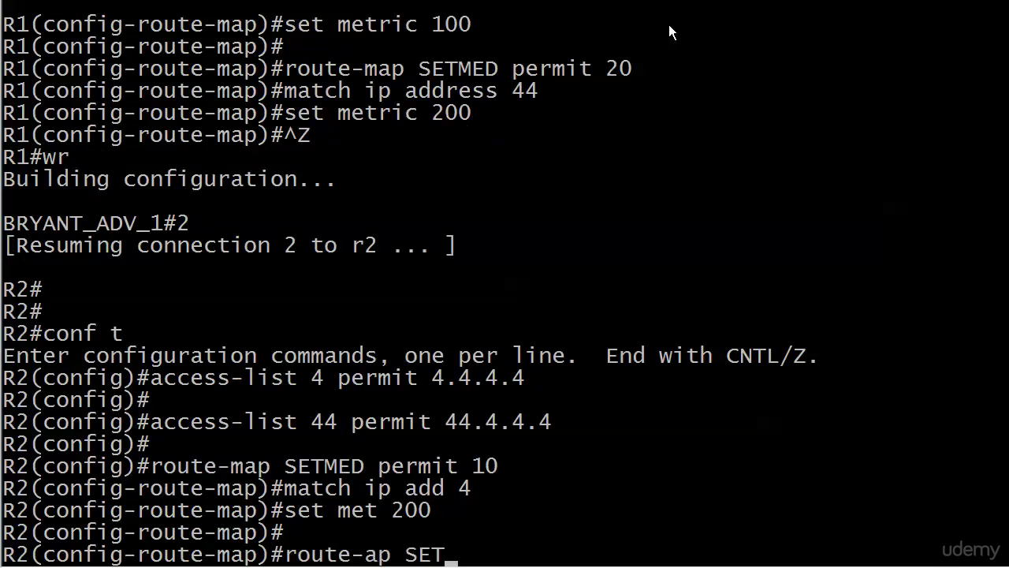
text(MED permit 20)
key(Return)
text(route-map)#route-map)
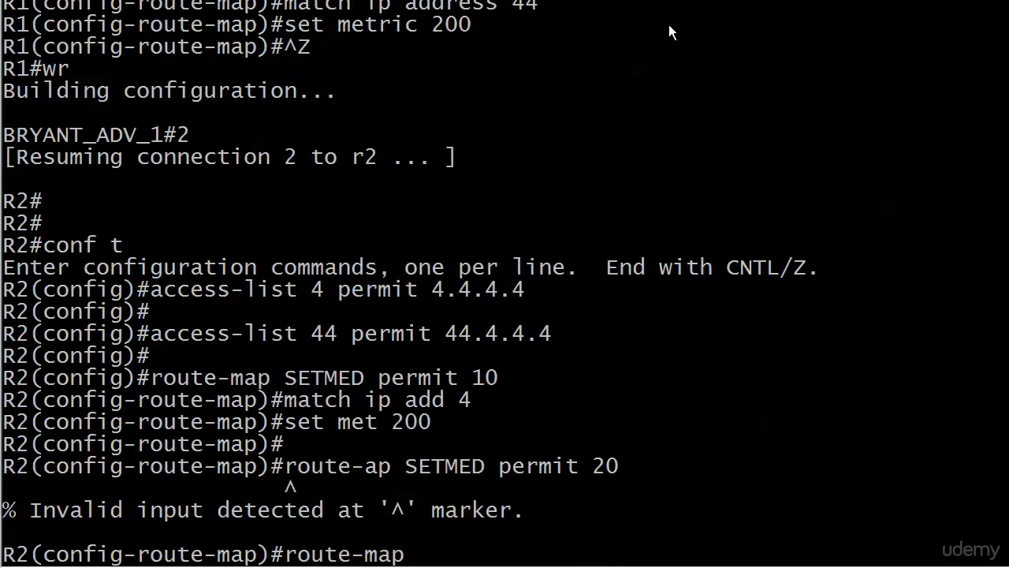
text( SETMED permit 20)
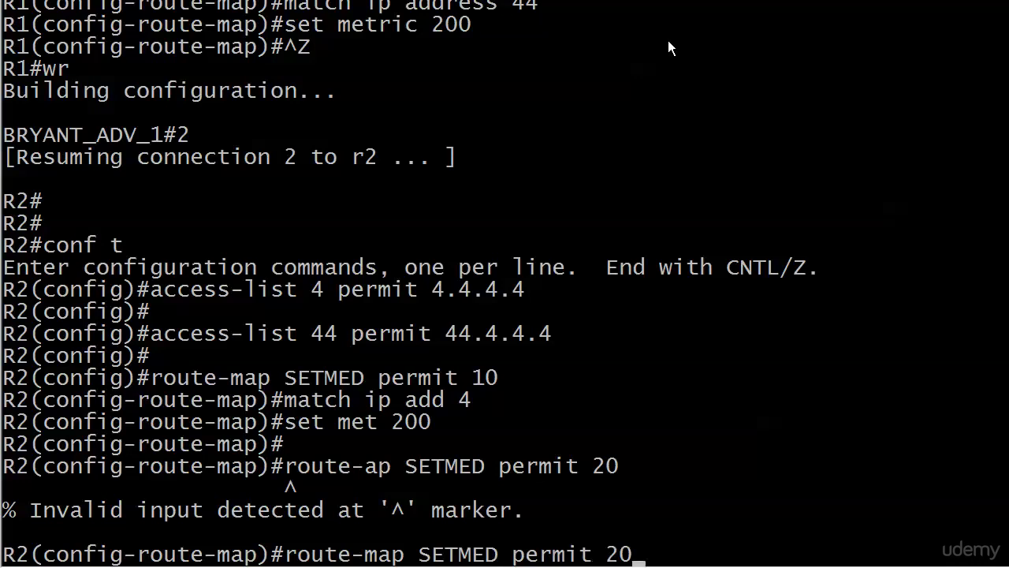
key(Return)
text(match ip address 44)
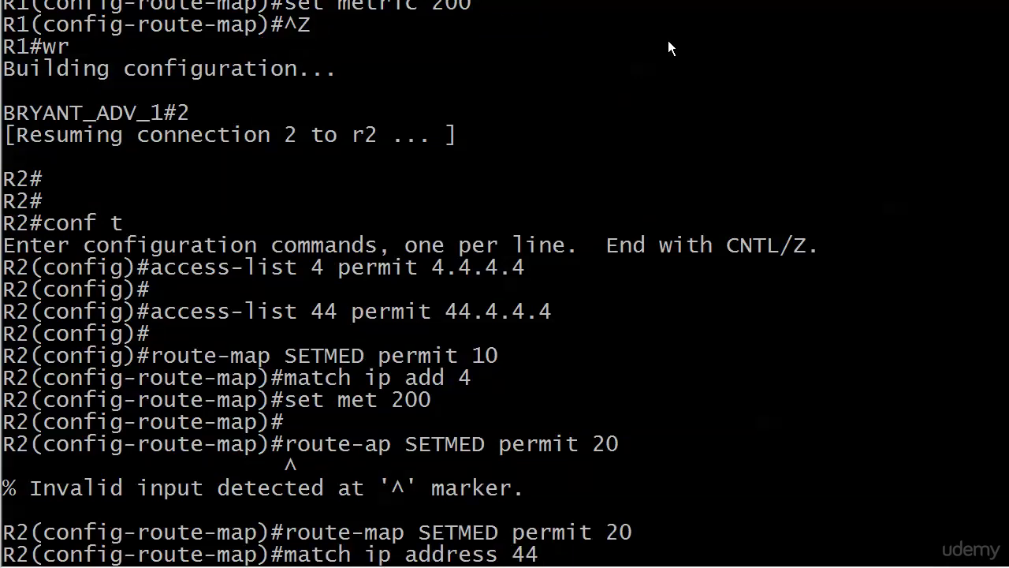
key(Return)
text(set met )
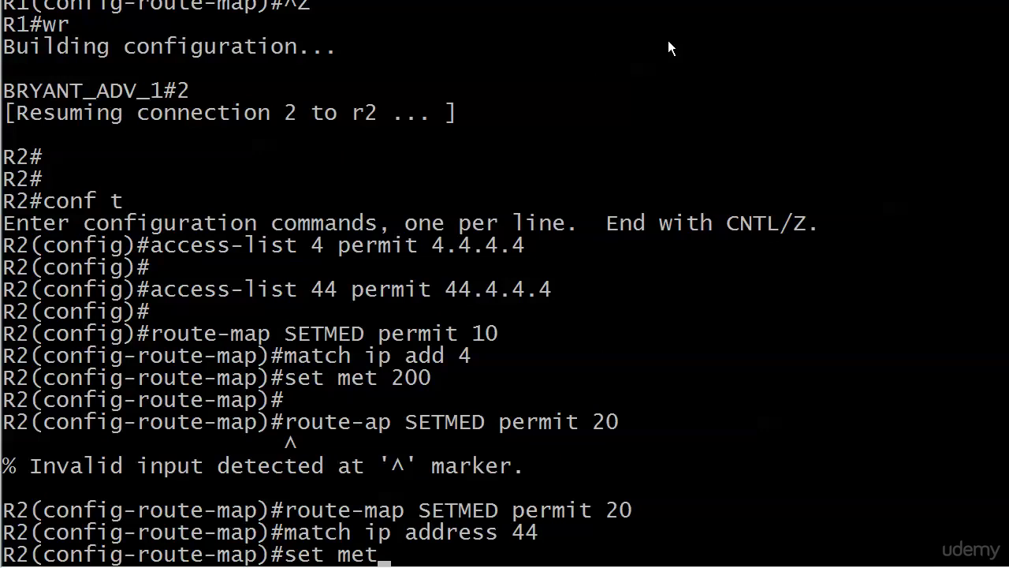
text(100)
key(Return)
key(ctrl+z)
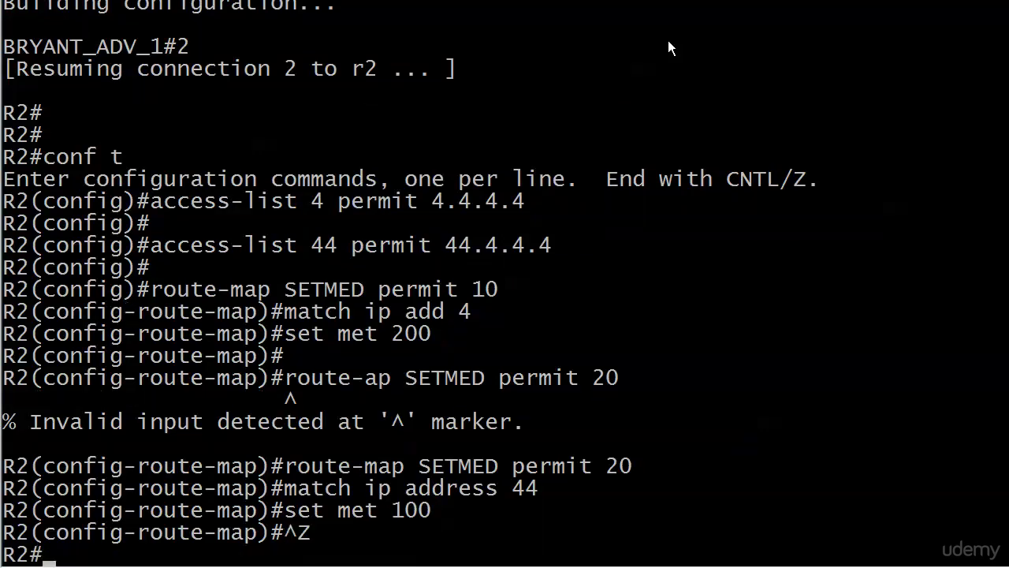
key(Return)
key(Return)
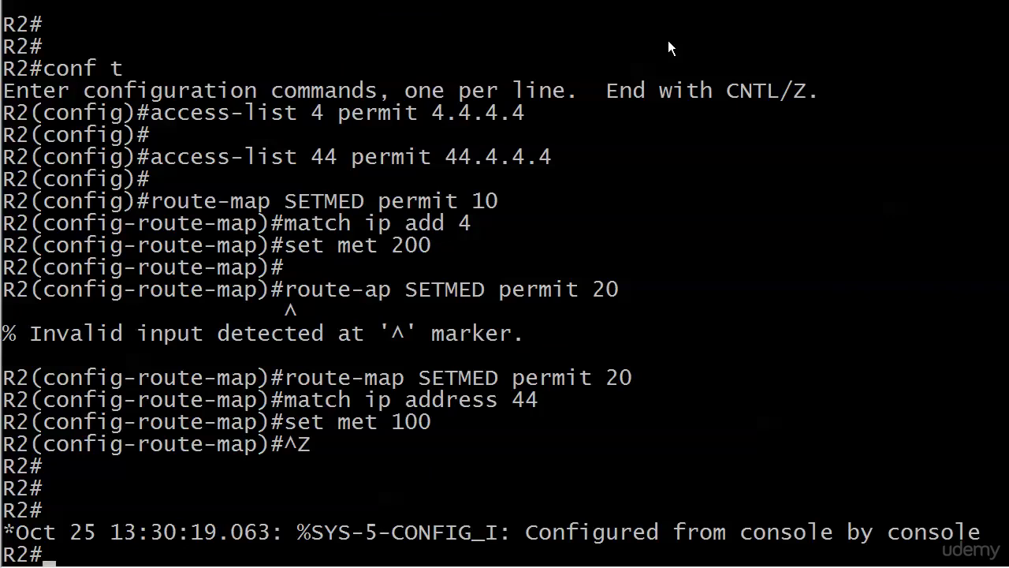
On R2, enter router bgp 124 and list every available router command with ?
text(conf t)
key(Return)
text(route)
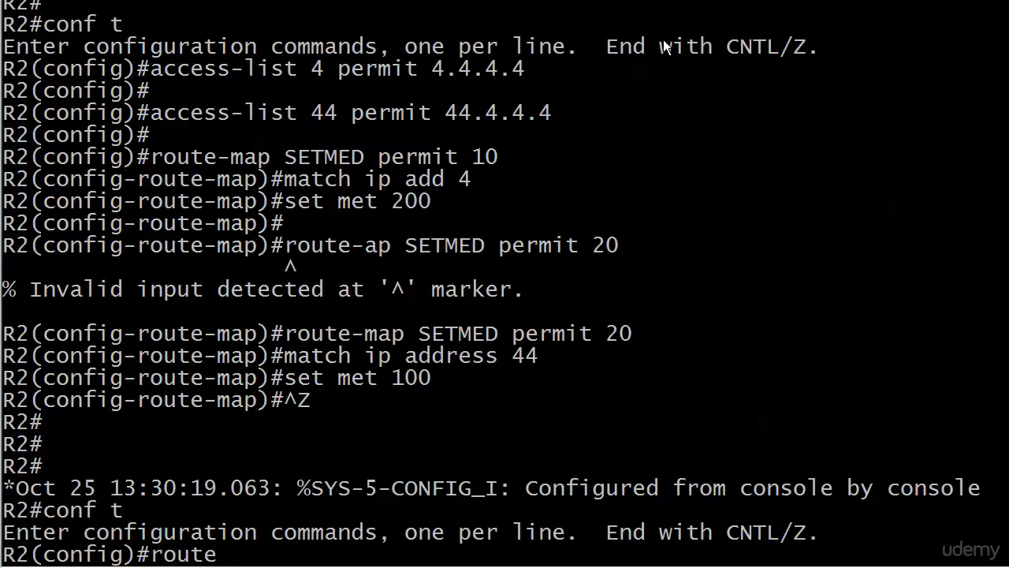
text(r bgp 124)
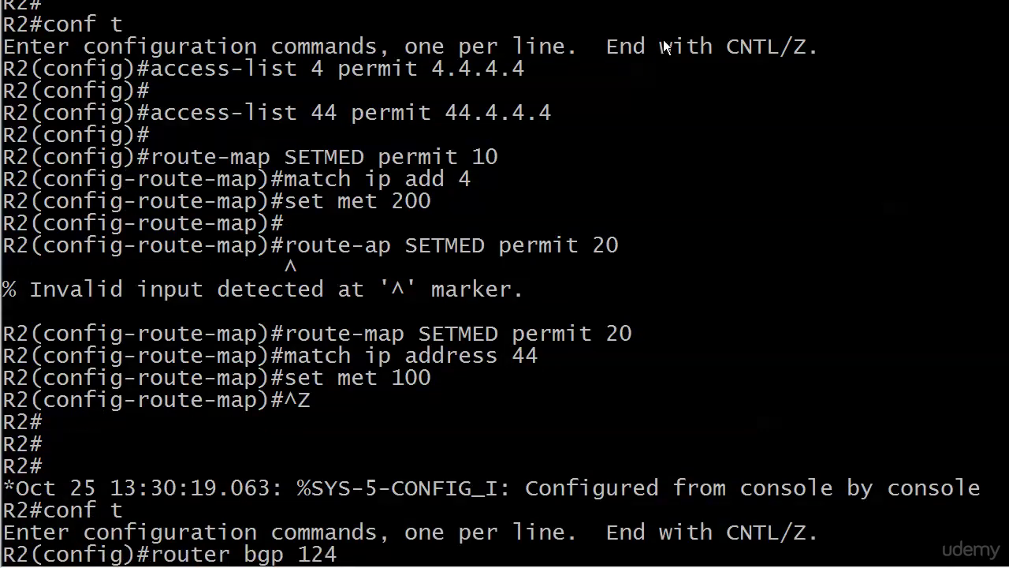
key(Return)
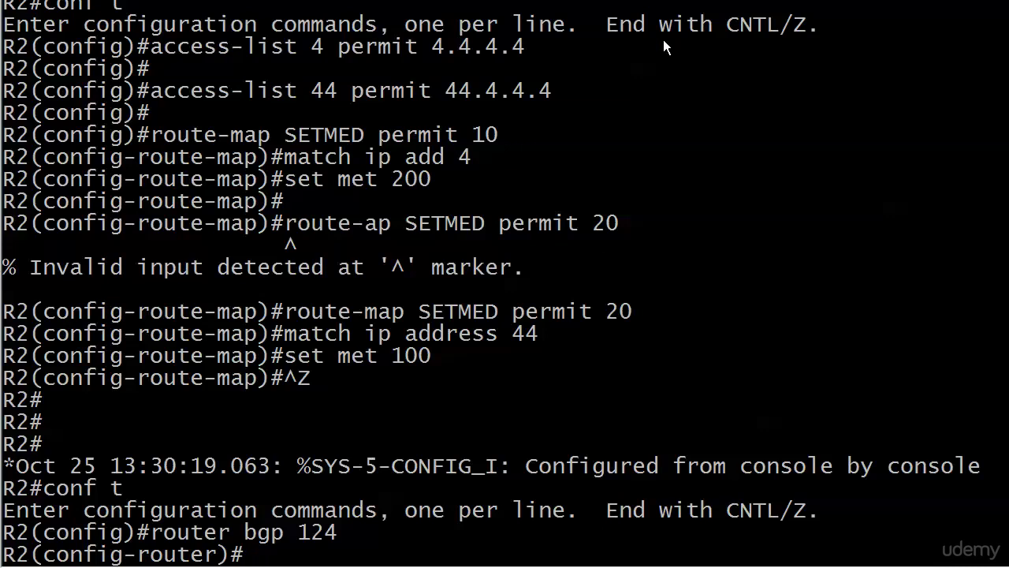
text(?)
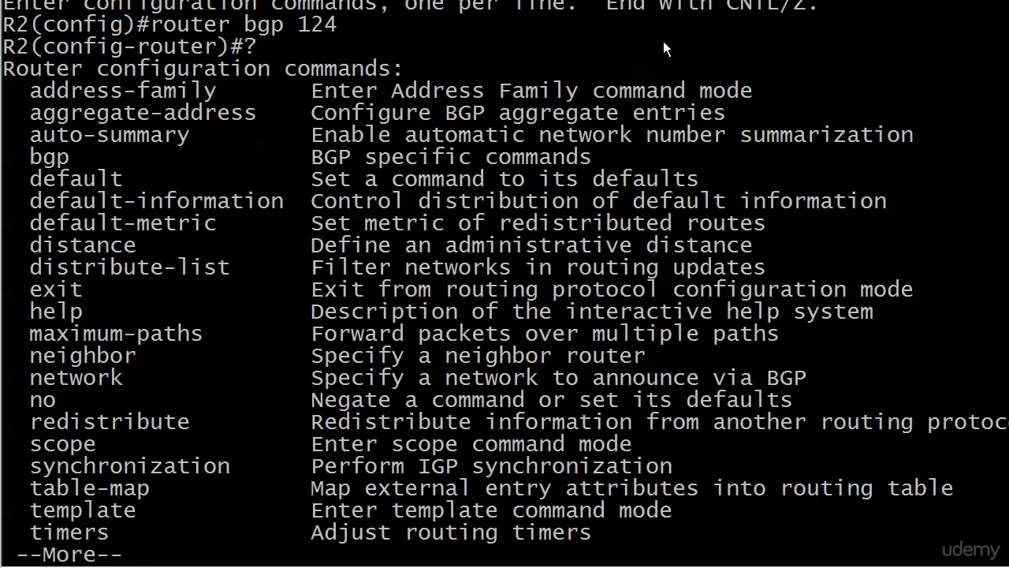
key(space)
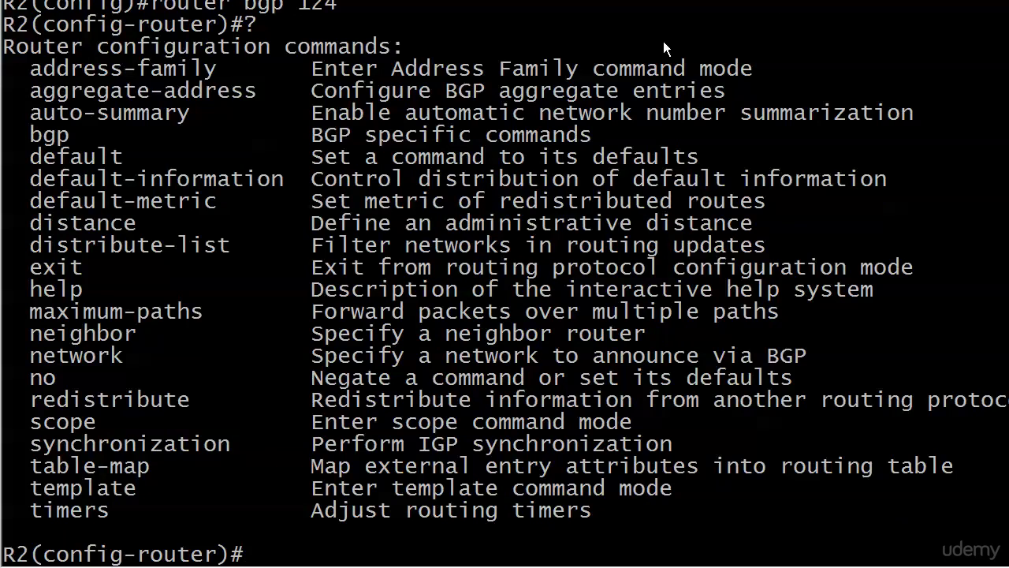
Apply 'neighbor 172.12.23.3 route-map SETMED out' under R2's BGP 124.
text(neighbor)
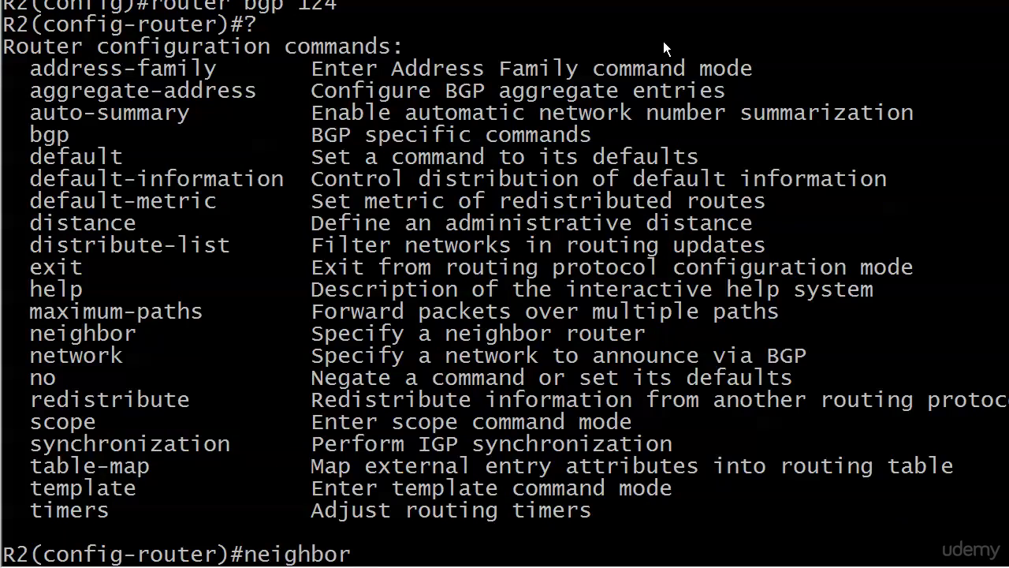
text( 172.12.23.3 ?)
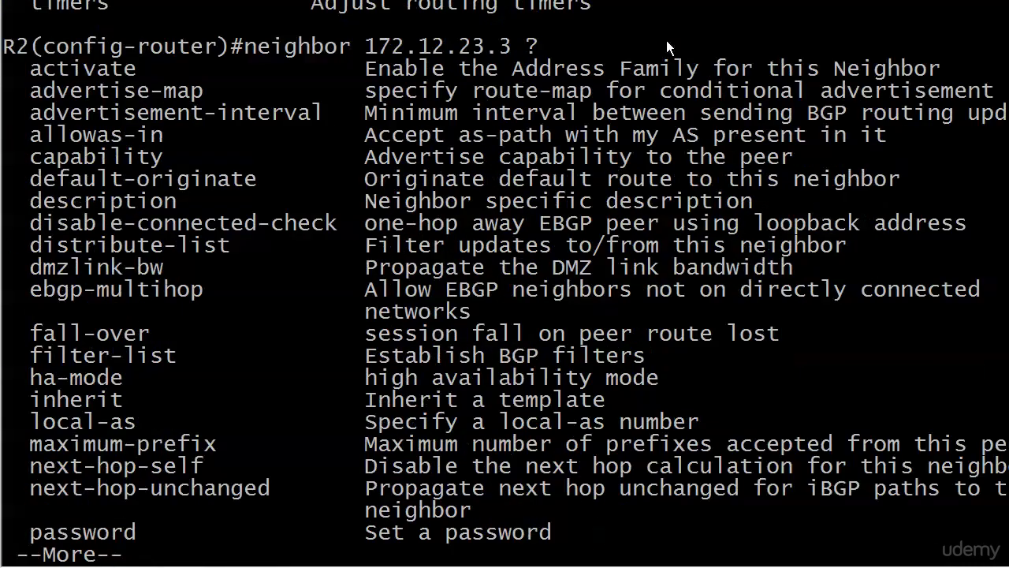
key(space)
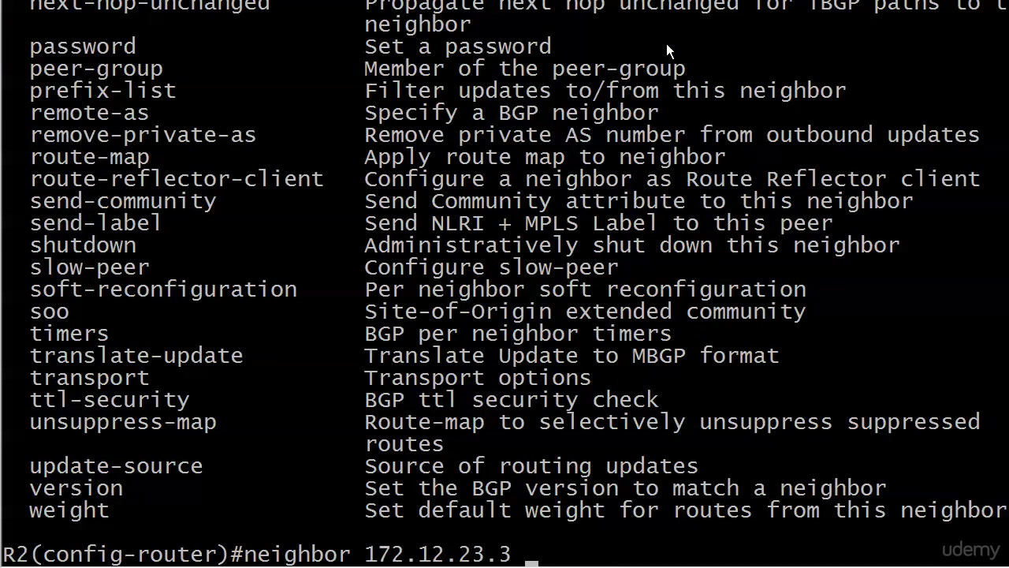
text(route-map)
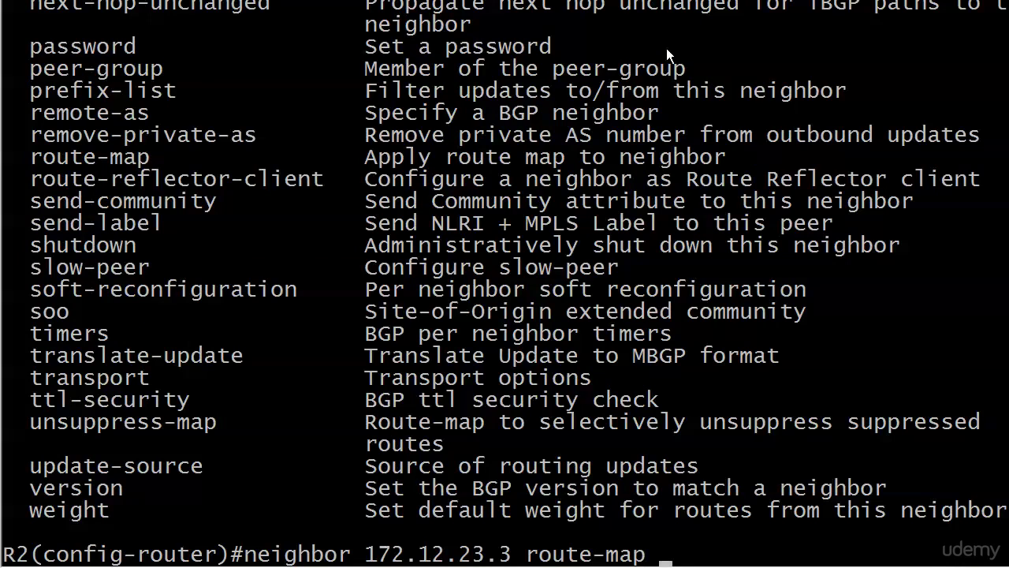
text(?)
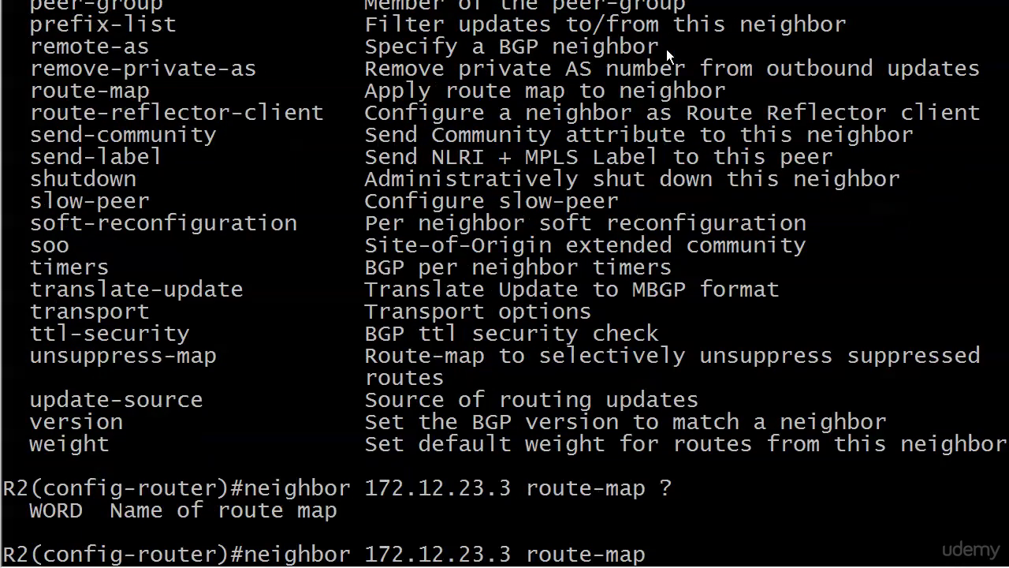
text(SETMED ?)
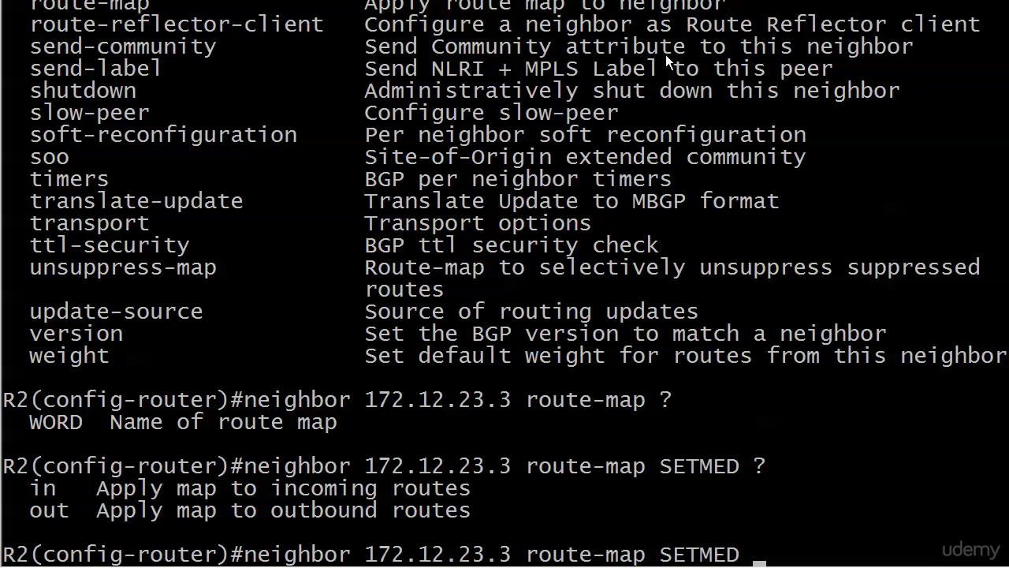
text(out)
key(Return)
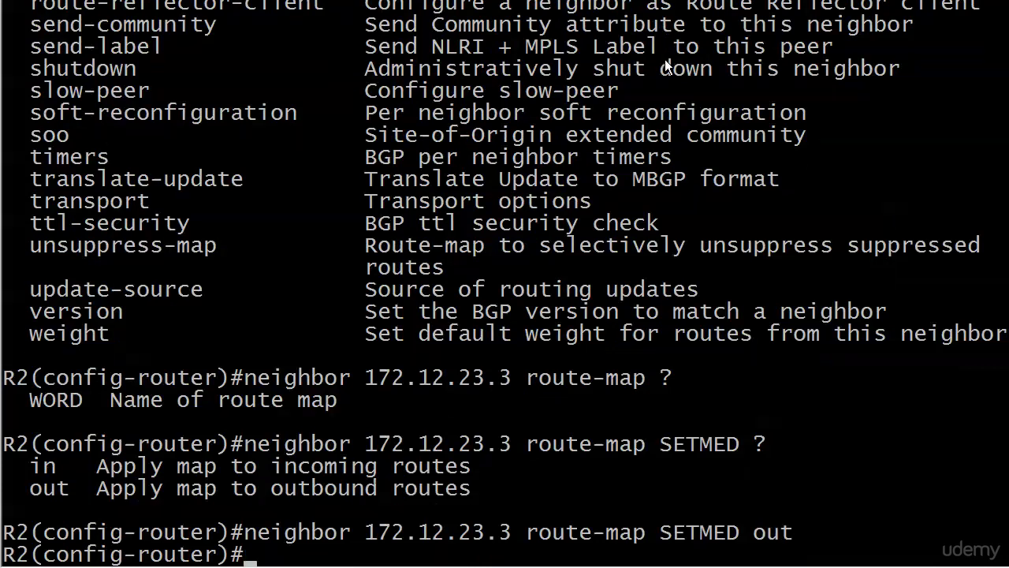
Save R2's configuration, return to R1, and enter global configuration mode.
key(ctrl+z)
text(wr)
key(Return)
key(ctrl+shift+6)
text(x1)
key(Return)
key(Return)
key(Return)
text(conf t)
key(Return)
Under R1's router bgp 124, apply route-map SETMED outbound to neighbor 172.12.13.3.
text(router bgp 124)
key(Return)
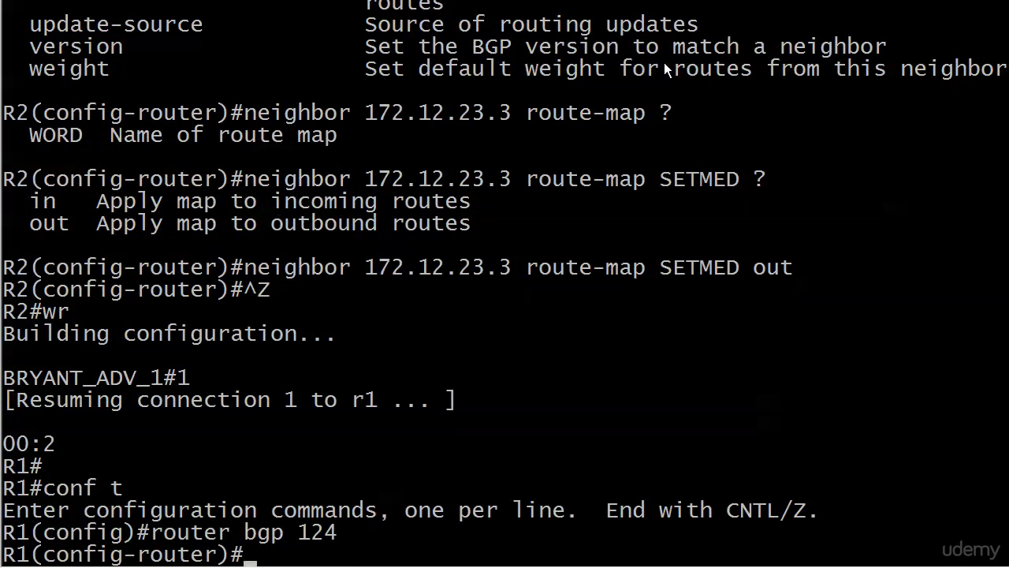
text(neighbor )
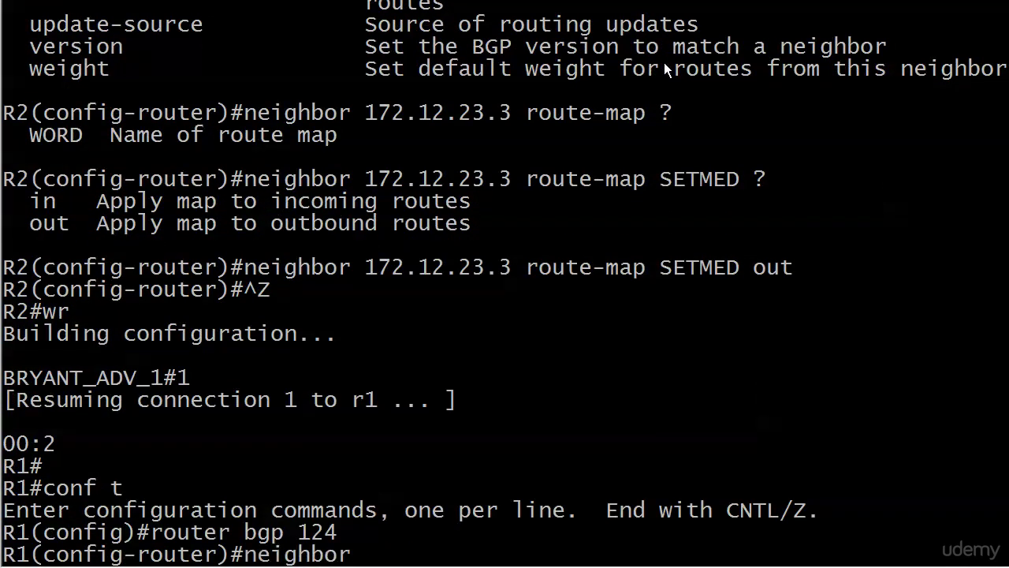
text(172.12.13.)
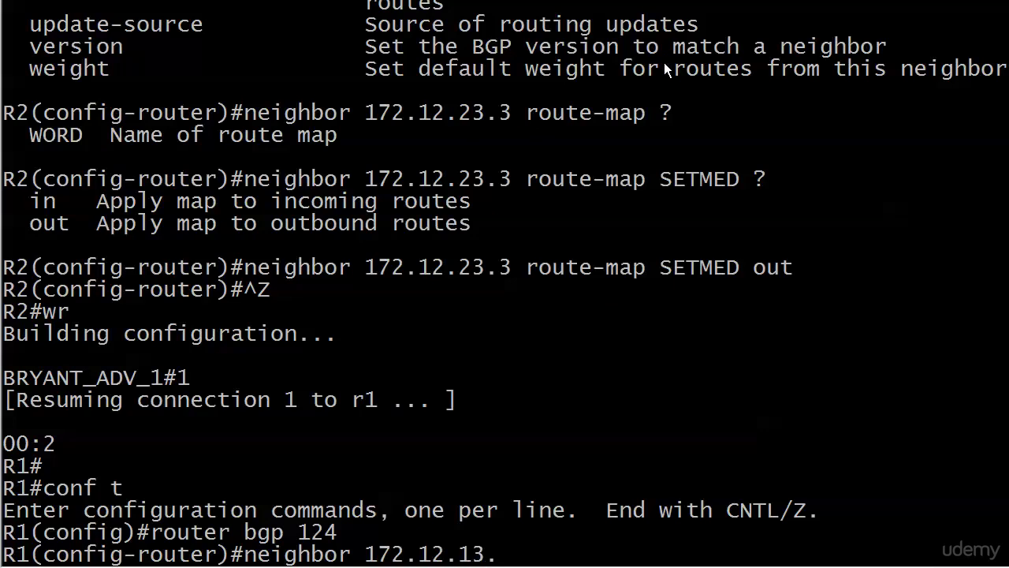
text(3 route-ma)
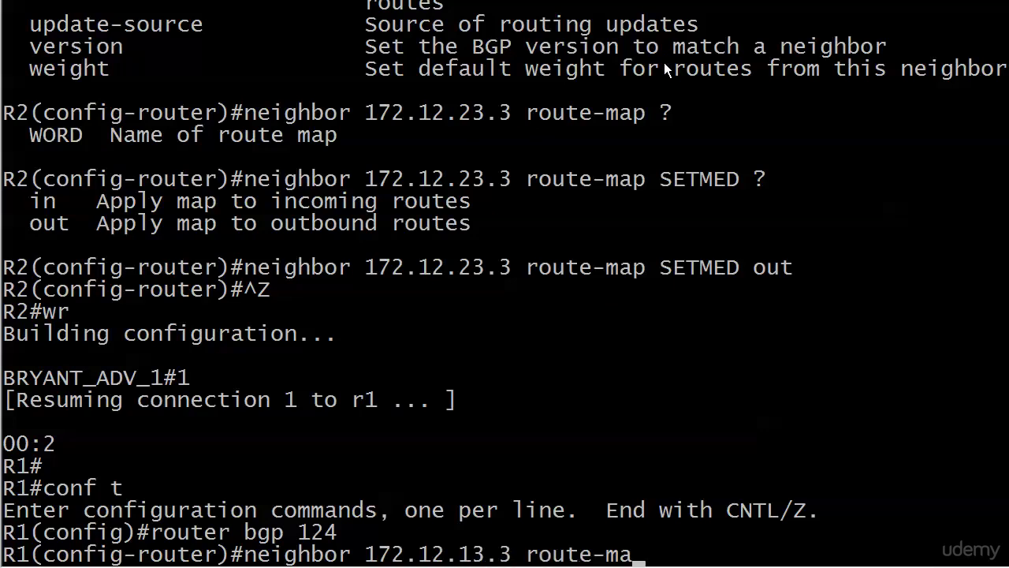
text(p SETMED out)
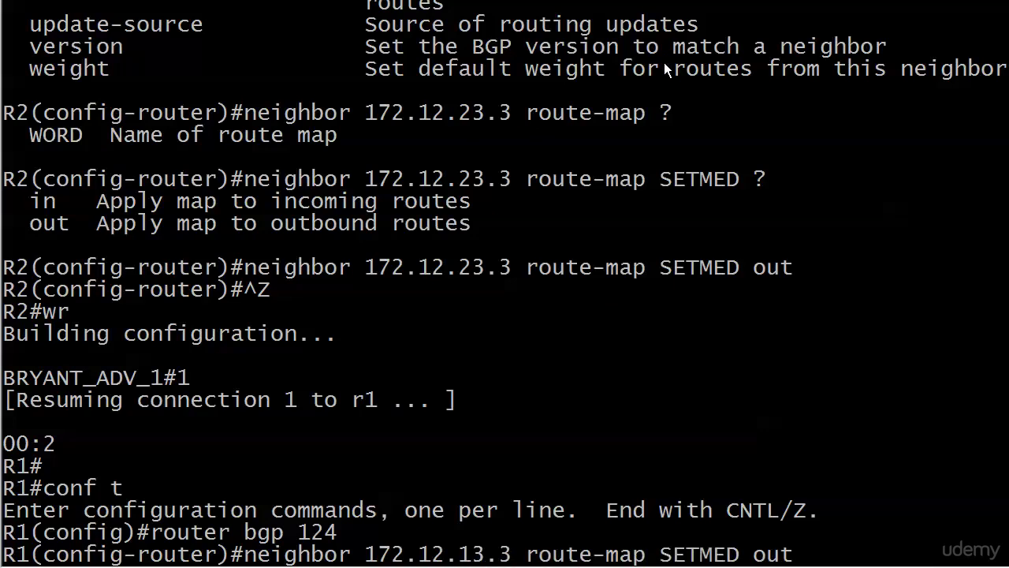
key(Return)
key(Return)
key(Return)
key(ctrl+z)
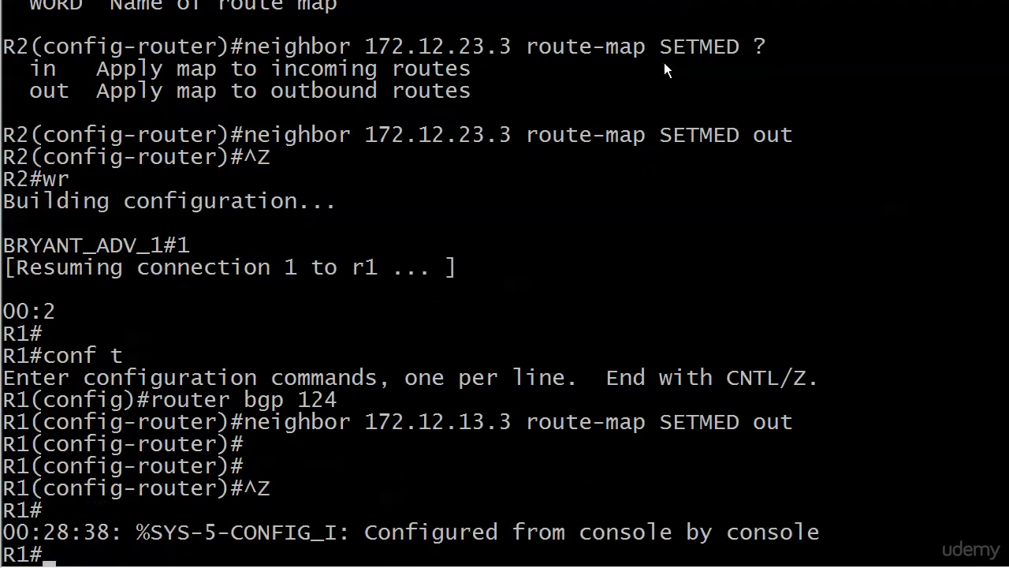
key(Return)
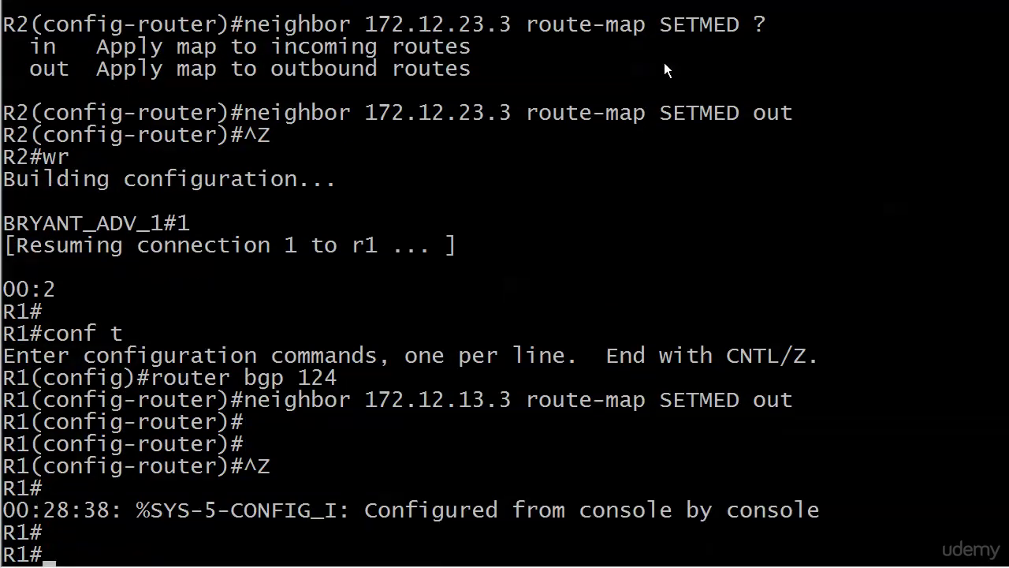
Run 'clear ip bgp * soft out' on R1 and save its configuration.
text(clear)
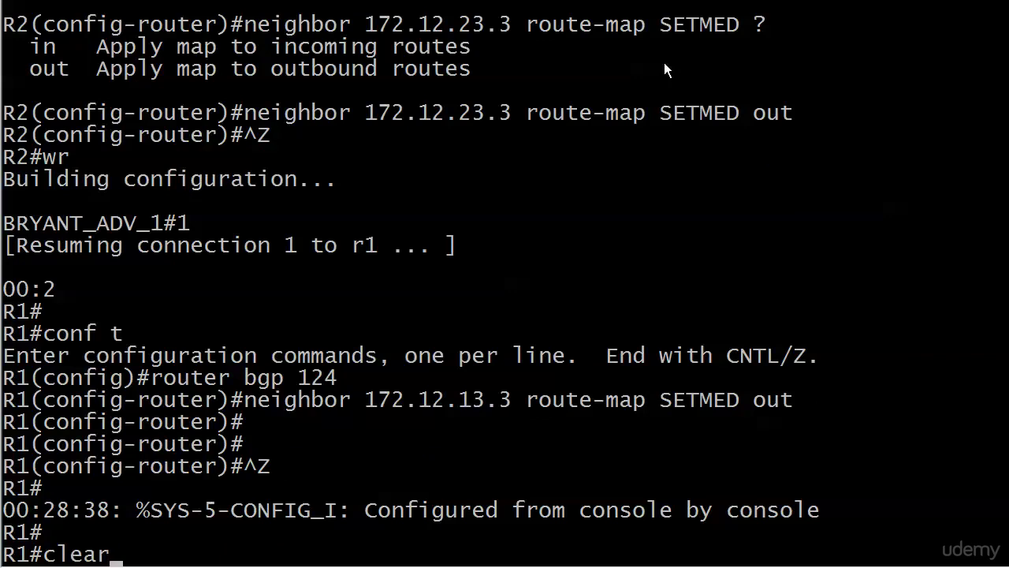
text( ip bgp * soft out)
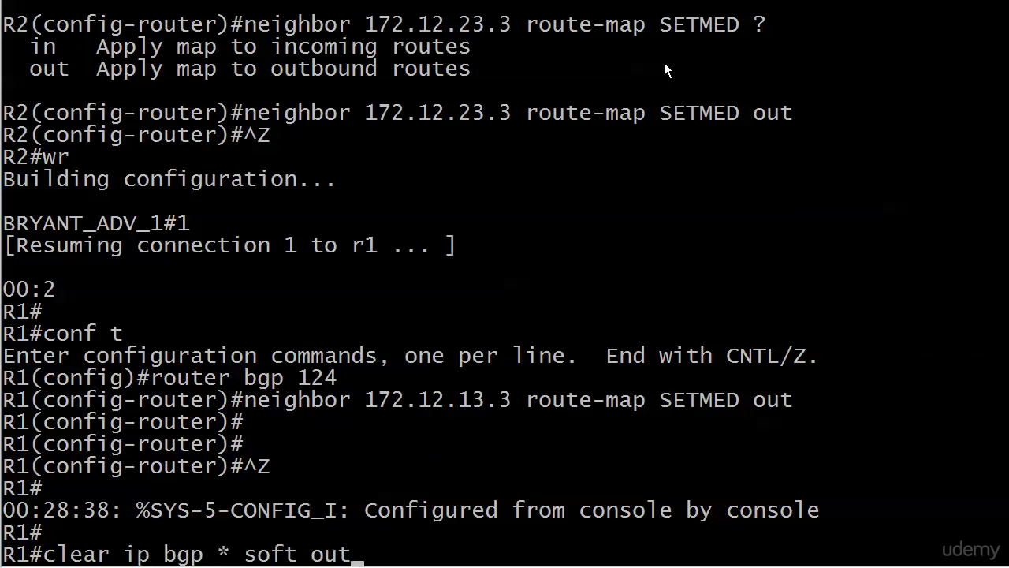
key(Return)
key(ctrl+z)
text(wr)
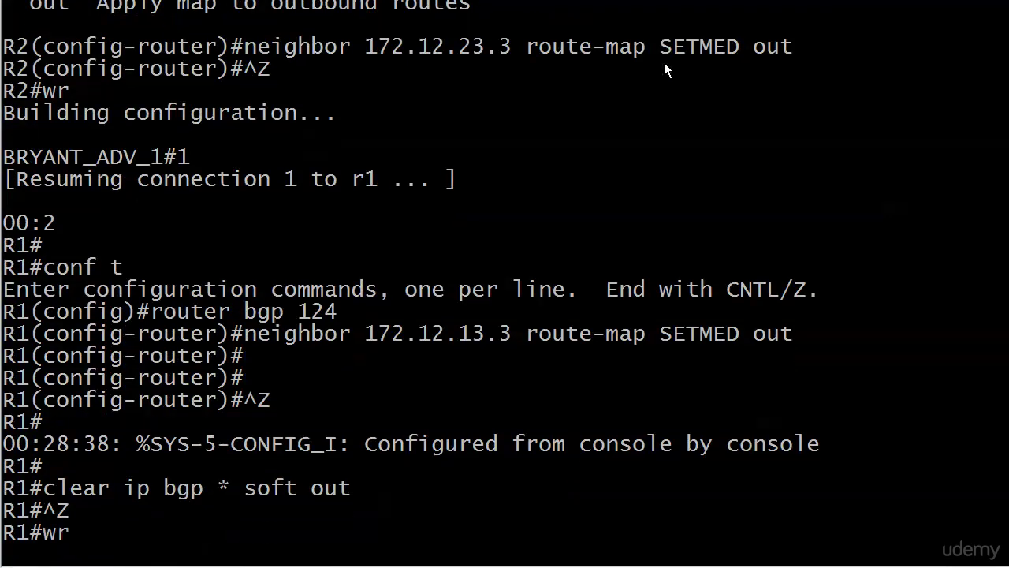
key(Return)
Switch to R2 and run 'clear ip bgp * soft out' to resend updates with the new MED.
key(ctrl+shift+6)
text(x2)
key(Return)
key(Return)
text(conf t)
key(BackSpace)
key(BackSpace)
key(BackSpace)
key(BackSpace)
key(BackSpace)
text(lear ip bgp )
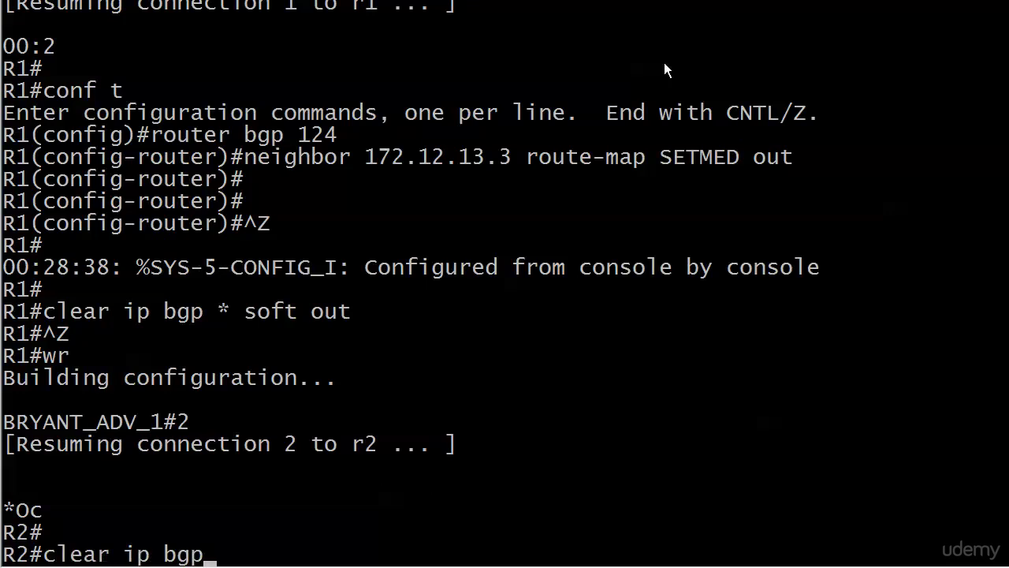
text(* soft out)
key(Return)
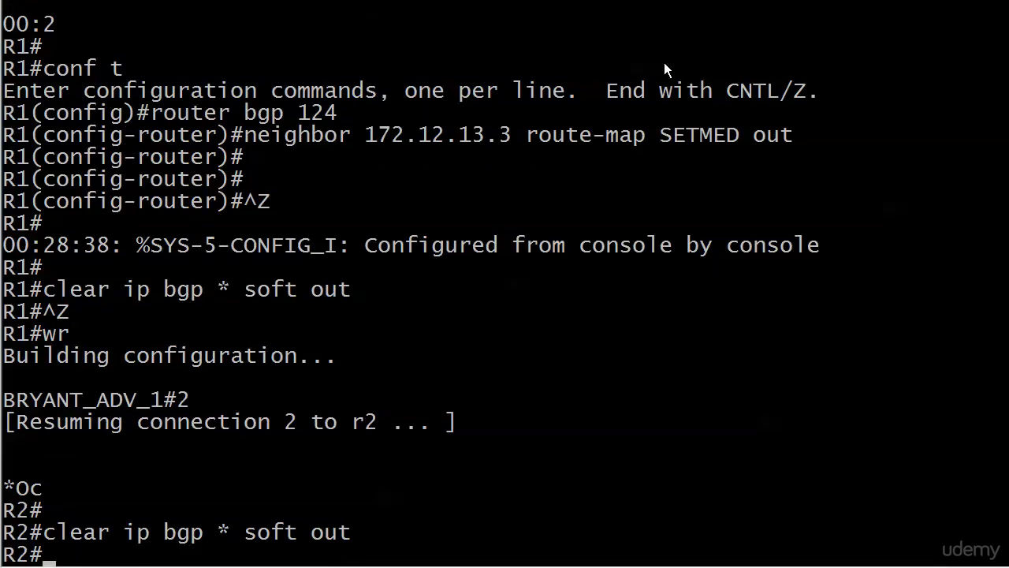
key(ctrl+z)
Switch to the R3 console session and get a fresh prompt.
key(ctrl+shift+6)
text(x)
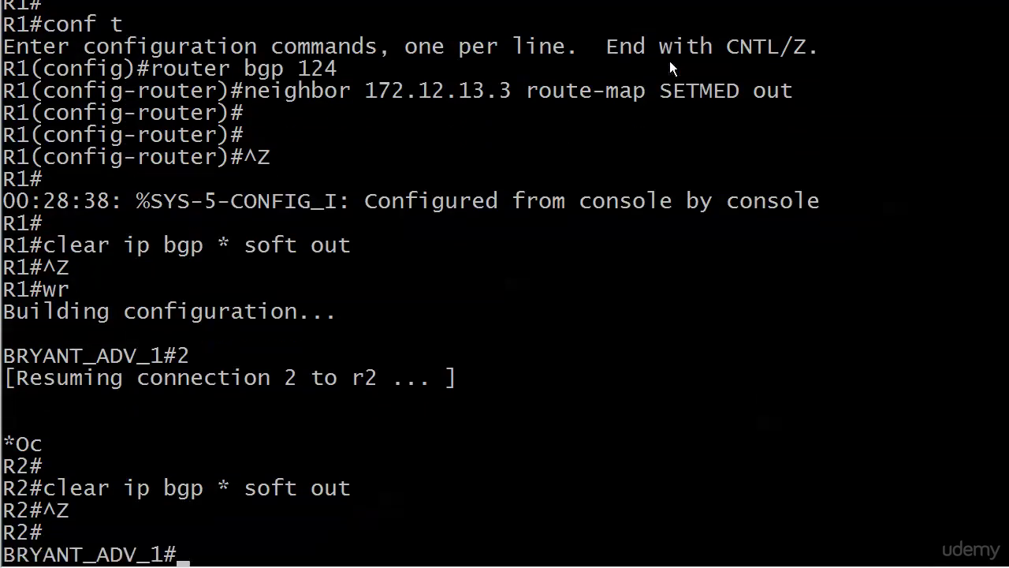
text(3)
key(Return)
key(Return)
key(Return)
key(Return)
Run 'show ip bgp' on R3 to compare the metric 100 and 200 paths.
text(show ip bgp)
key(Return)
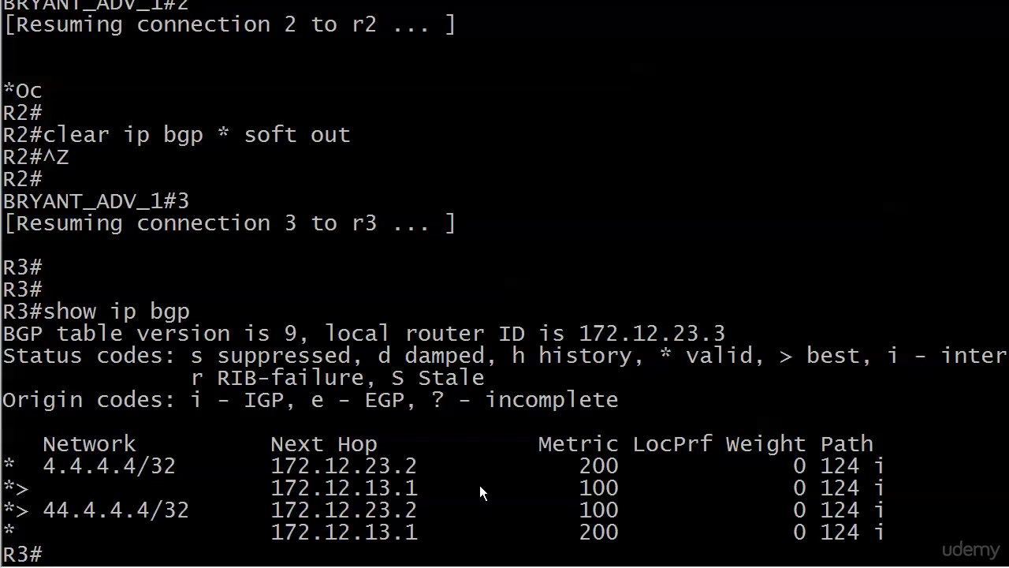
key(Return)
key(Return)
Show R3's entries for 3.3.3.3 and 4.4.4.4, highlighting the metric 200 and 100 values.
text(show ip)
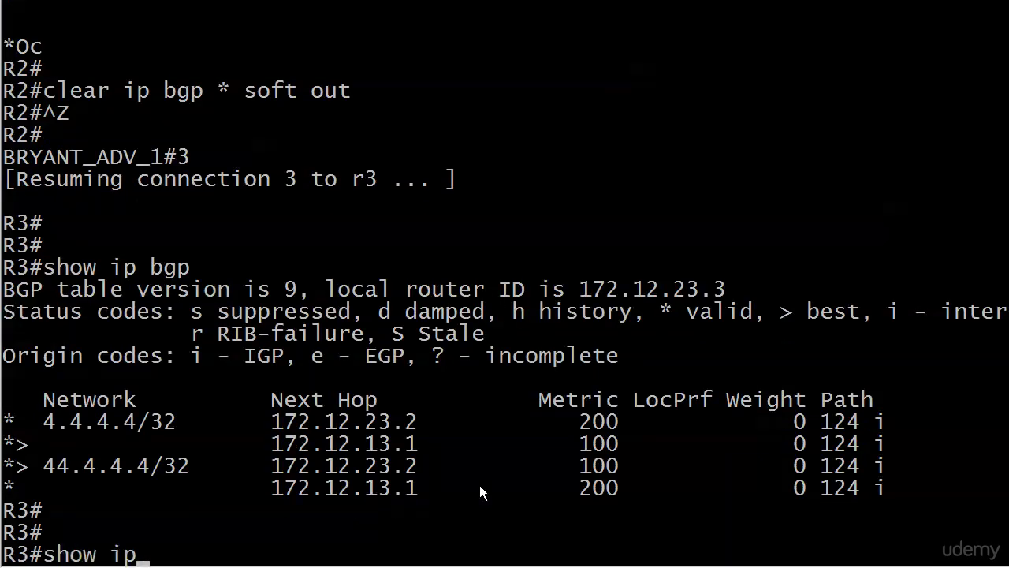
text( bgp 3.3.3.3)
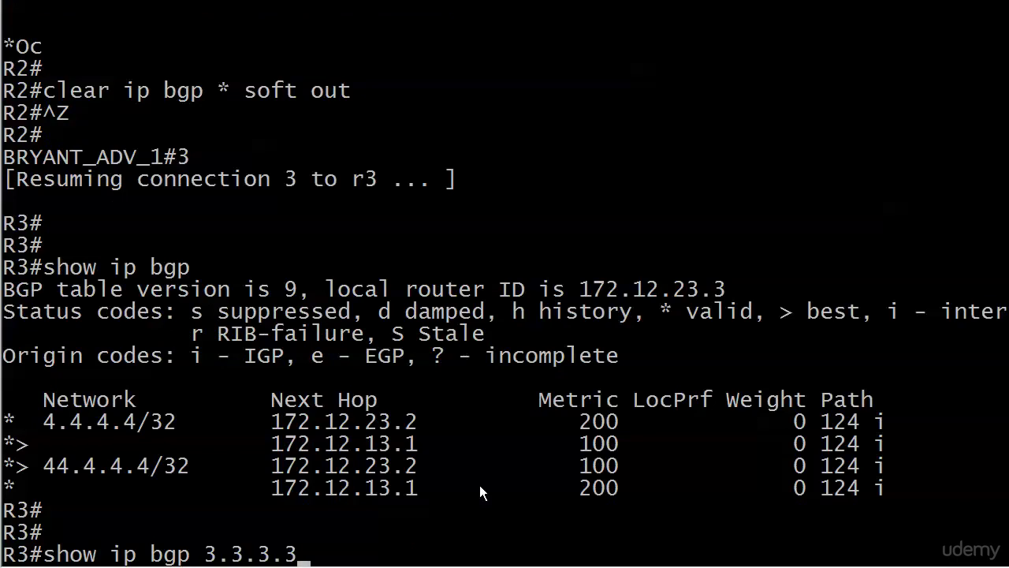
key(Return)
text(show ip bgp)
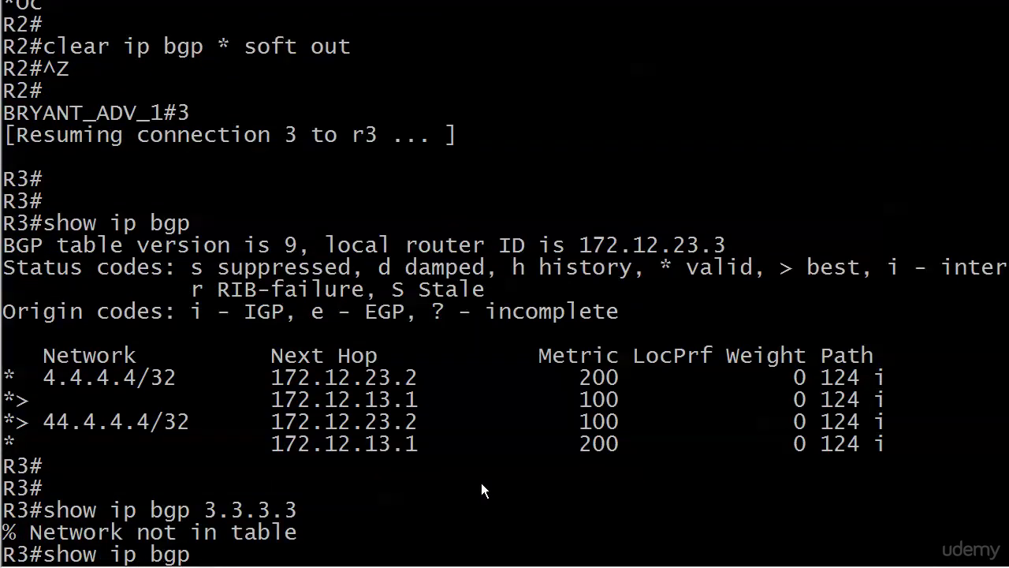
text( 4.4.4.4)
key(Return)
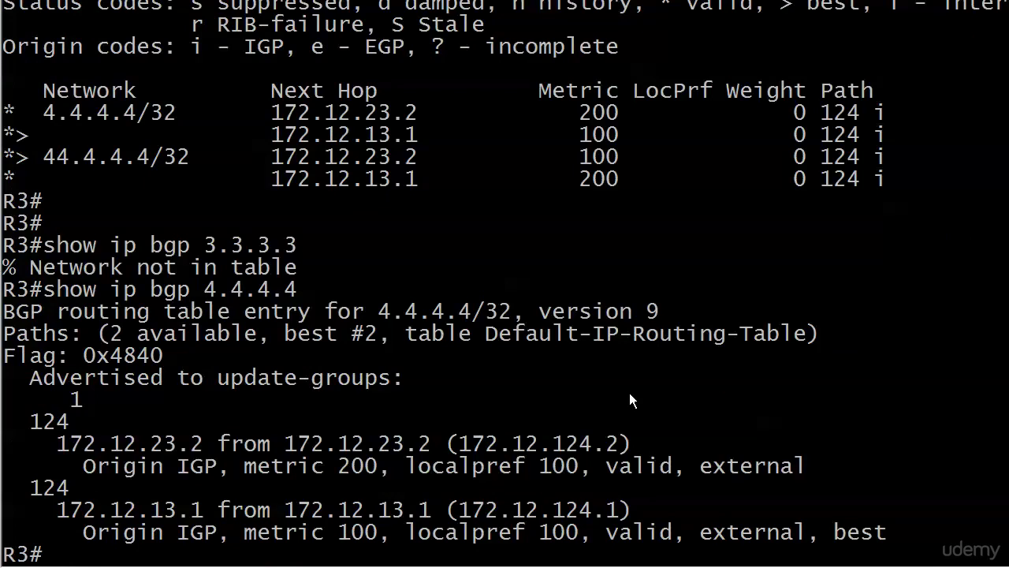
right_click(328, 402)
click(340, 413)
drag(247, 466, 391, 536)
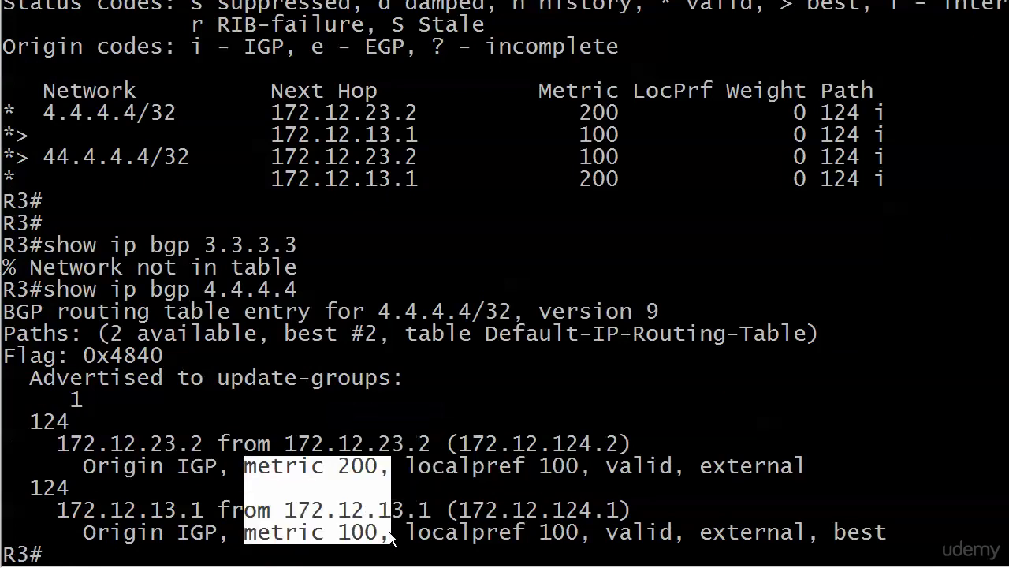
key(Return)
key(Return)
Show R3's entry for 44.4.4.4 and highlight its metric 100 and 200 paths.
text(show ip b)
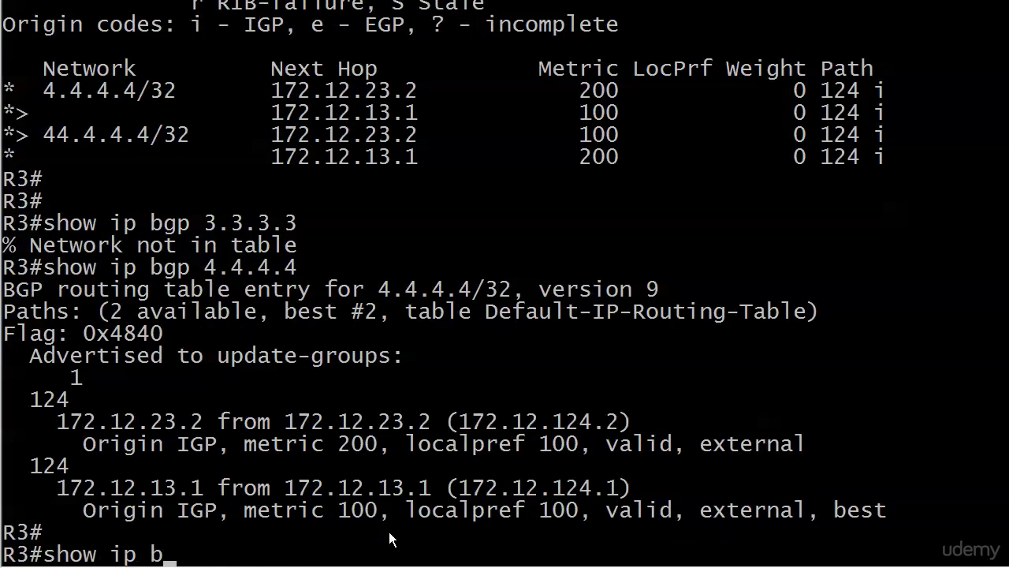
text(gp 44.4.4.4)
key(Return)
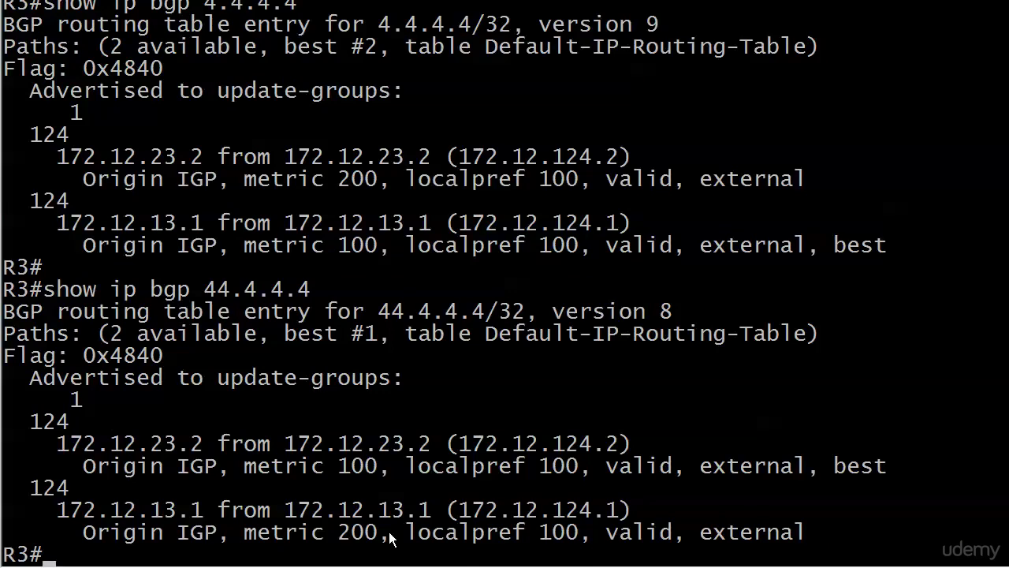
right_click(428, 477)
click(445, 483)
drag(247, 470, 386, 537)
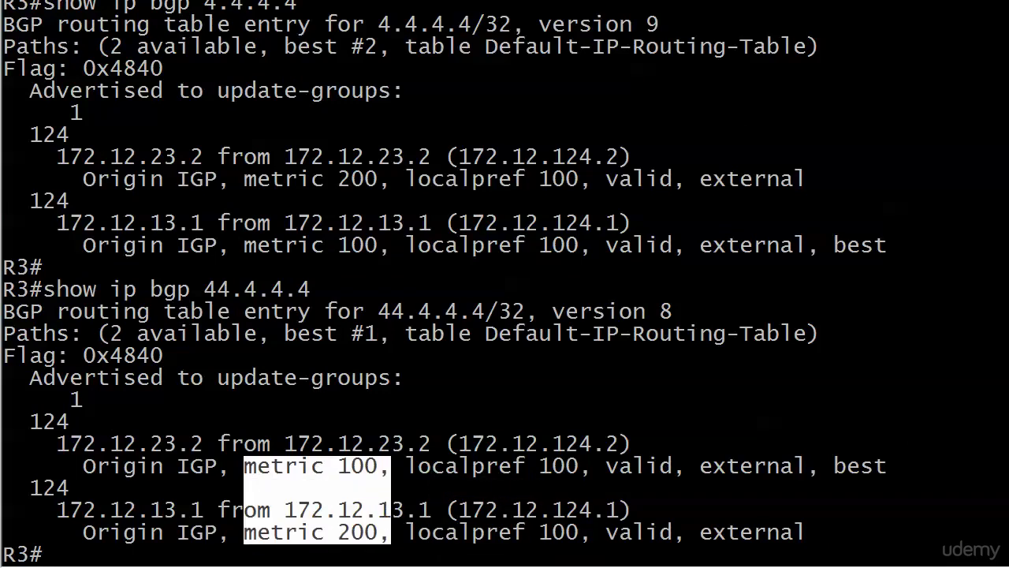